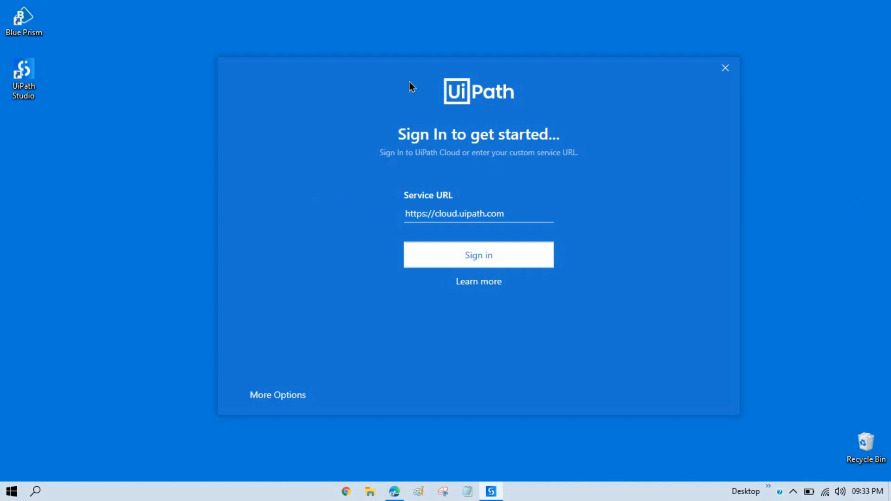
drag(406, 66, 375, 71)
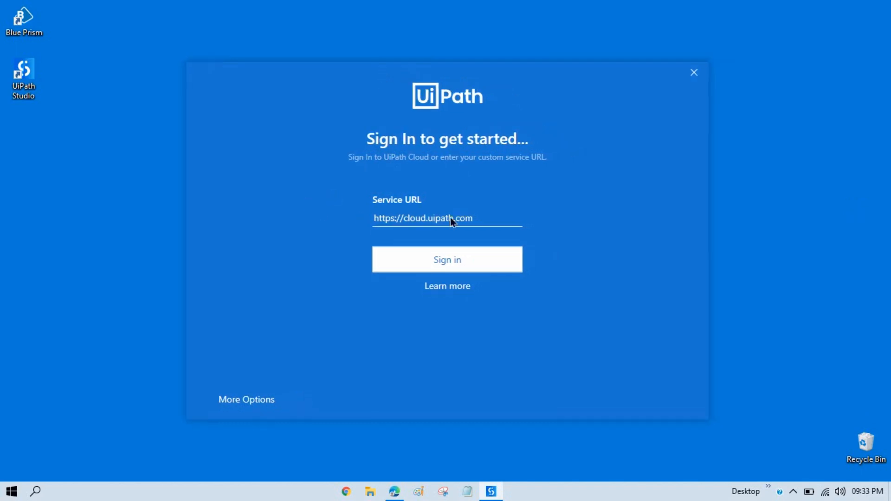
click(482, 262)
- Return to Studio after the browser redirect and go back from the interactive-sign-in-not-enabled error
click(12, 492)
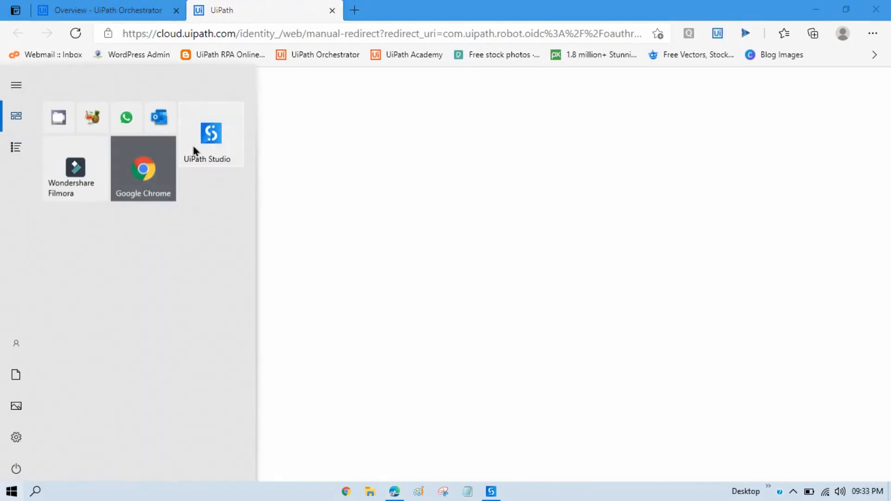
click(214, 146)
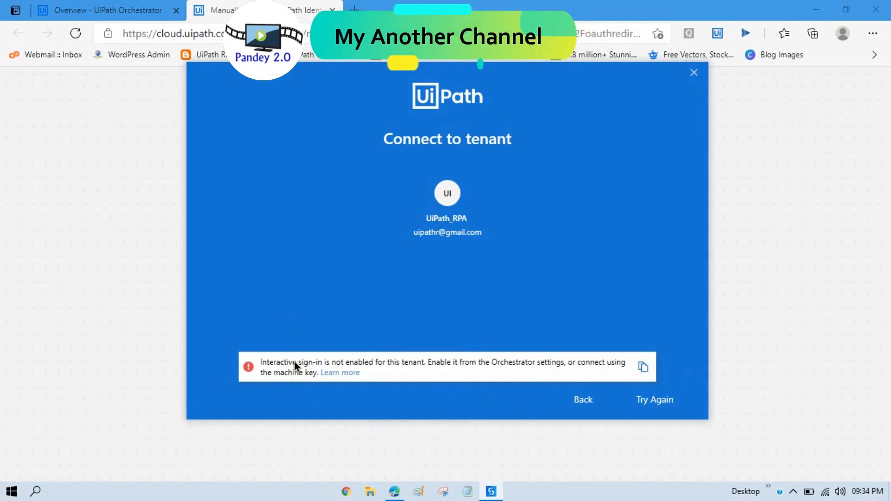
click(584, 402)
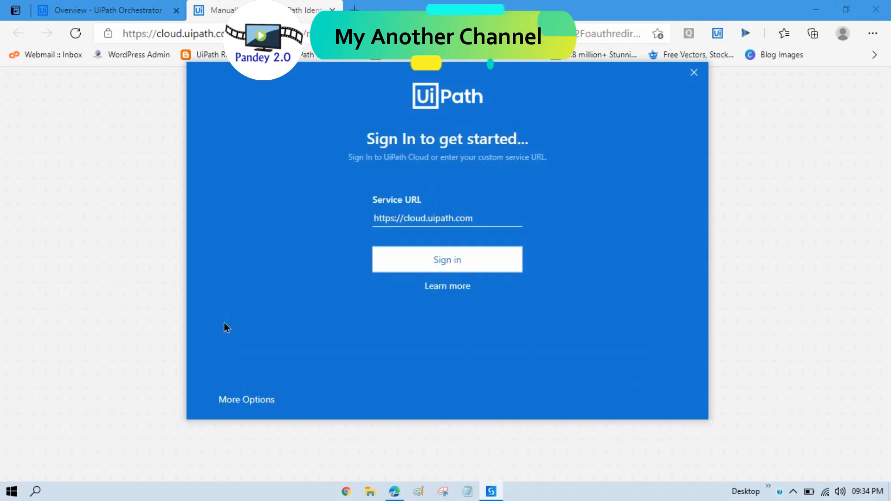
- Choose Orchestrator URL and machine key sign-in with the saved UiPath_RPA/admin URL, then view Orchestrator
click(251, 400)
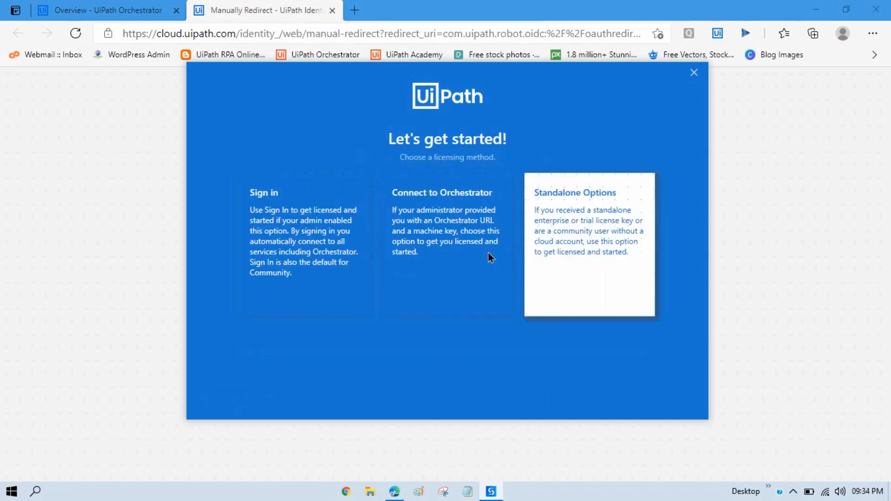
click(419, 227)
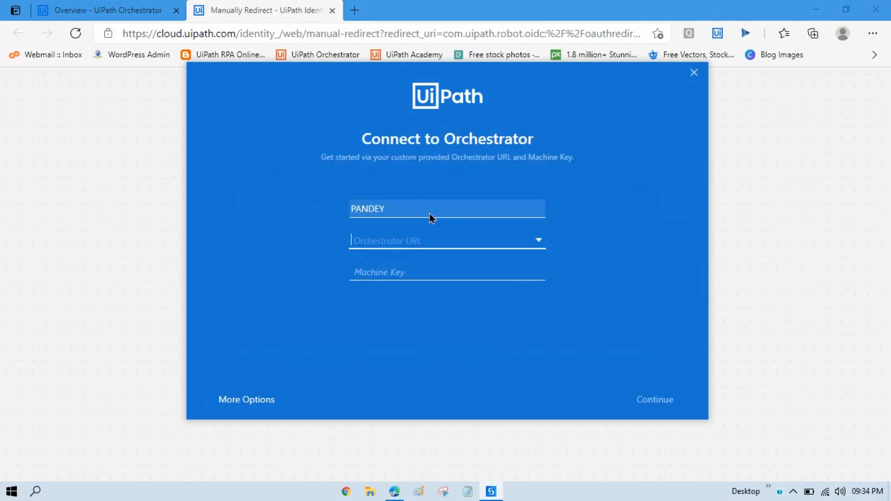
click(540, 240)
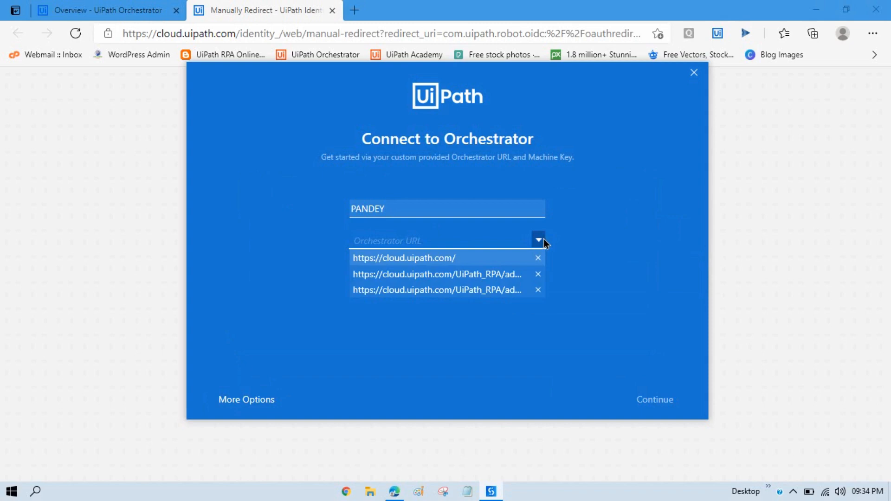
click(421, 281)
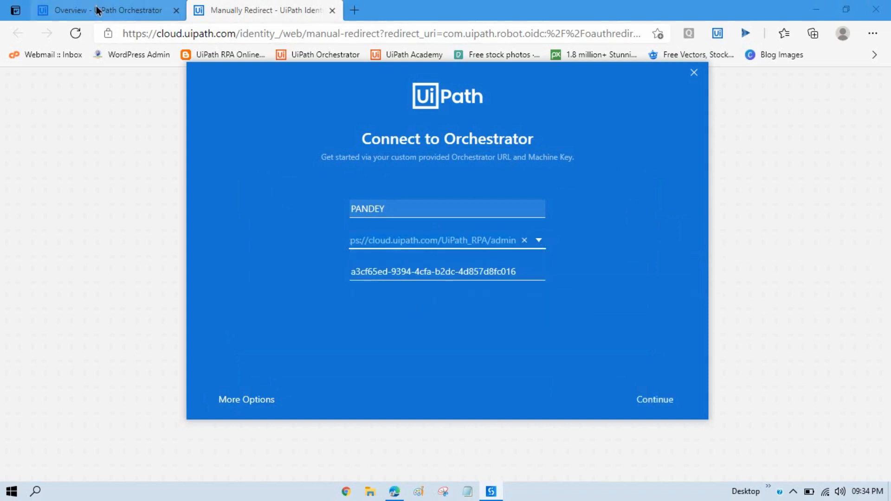
click(97, 10)
drag(327, 35, 2, 29)
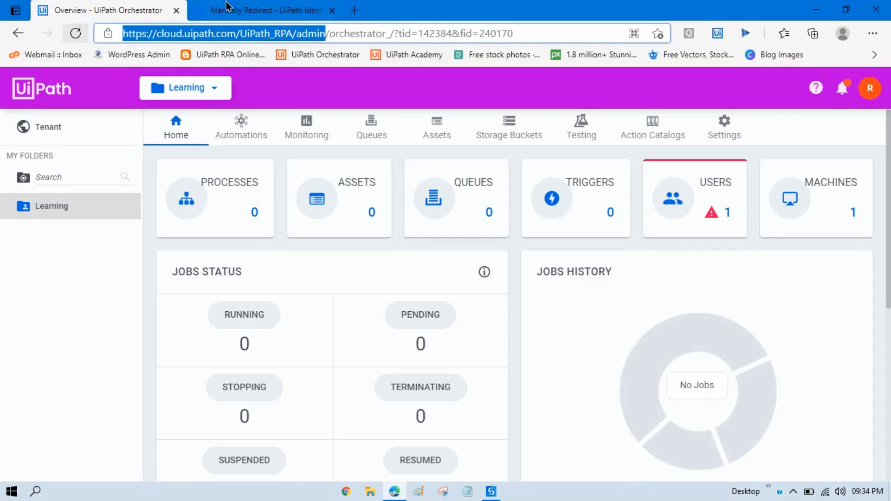
- Open the tenant's Machines page in Orchestrator
click(397, 431)
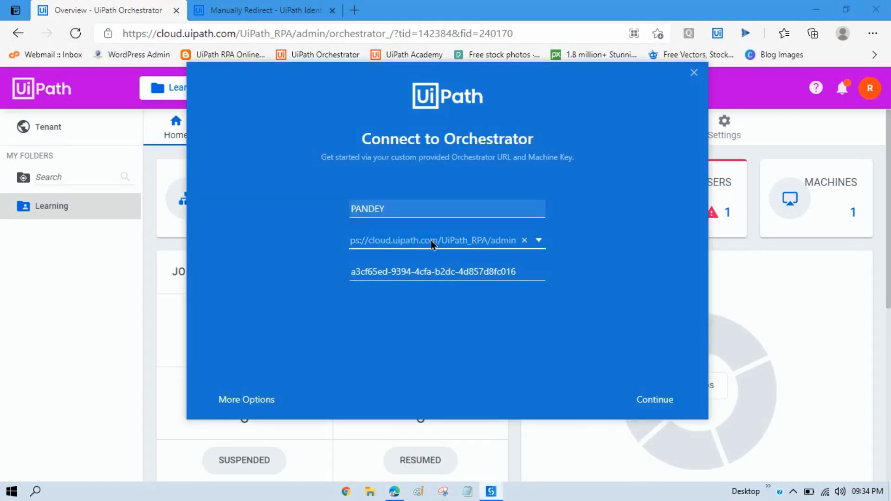
click(113, 382)
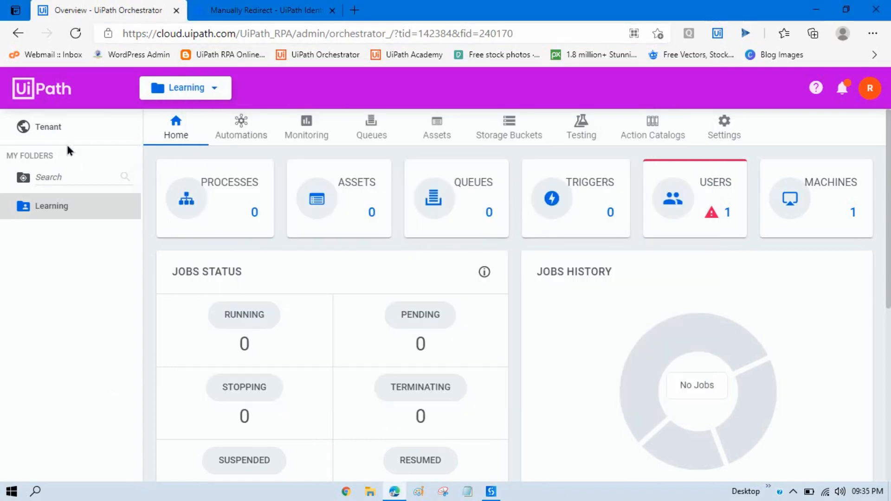
click(63, 131)
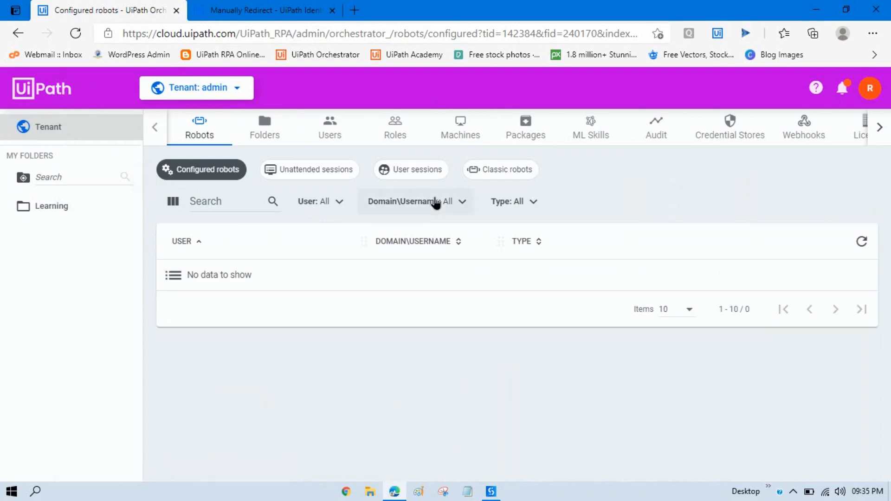
click(466, 136)
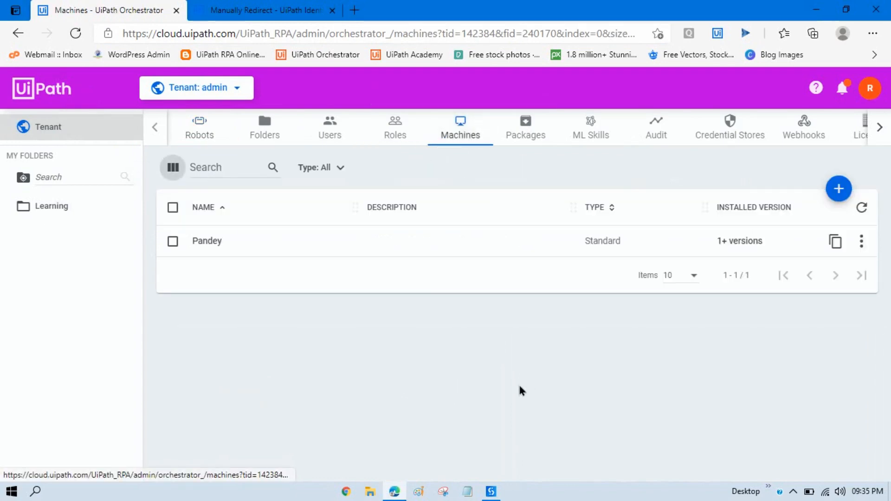
- Copy the standard machine's key and return to Studio's Connect to Orchestrator form
click(835, 242)
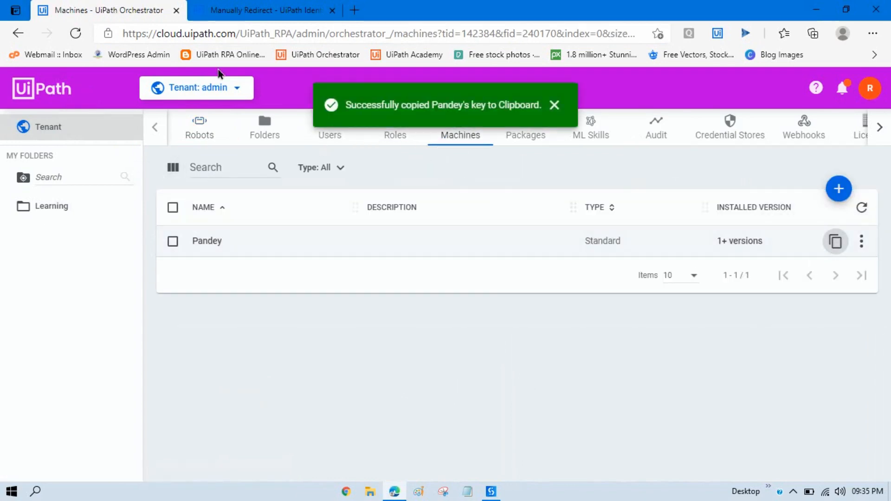
mouse_move(495, 495)
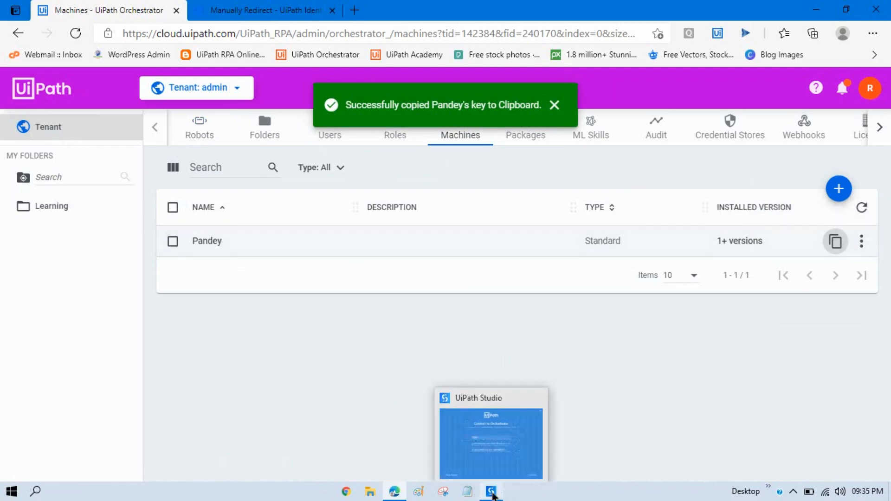
click(495, 494)
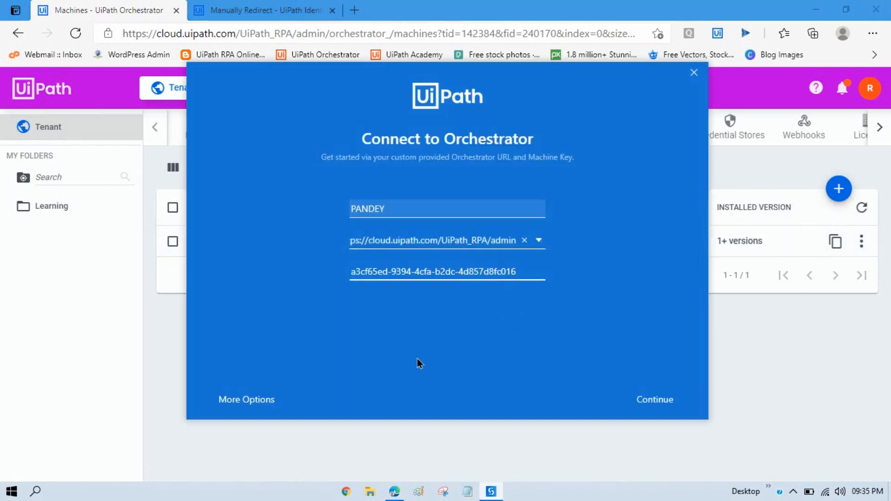
- Submit the machine-key connection, then retry the cloud sign-in, which is refused again
click(656, 405)
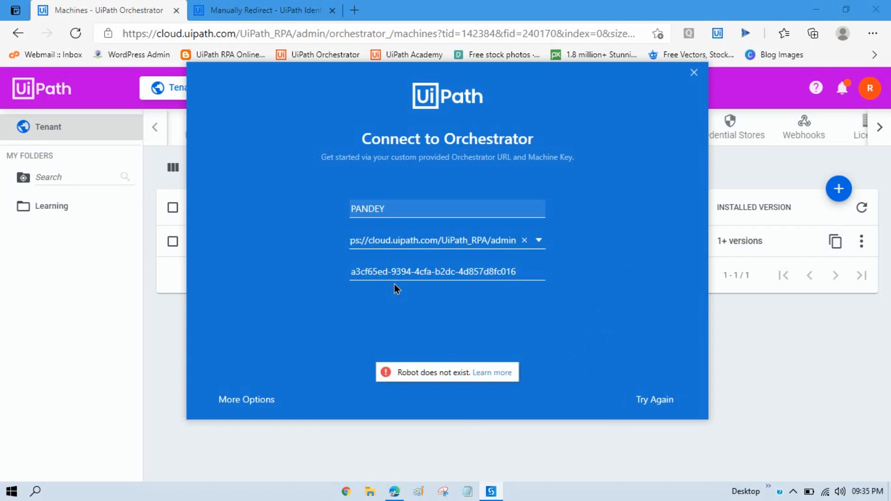
click(248, 402)
click(323, 231)
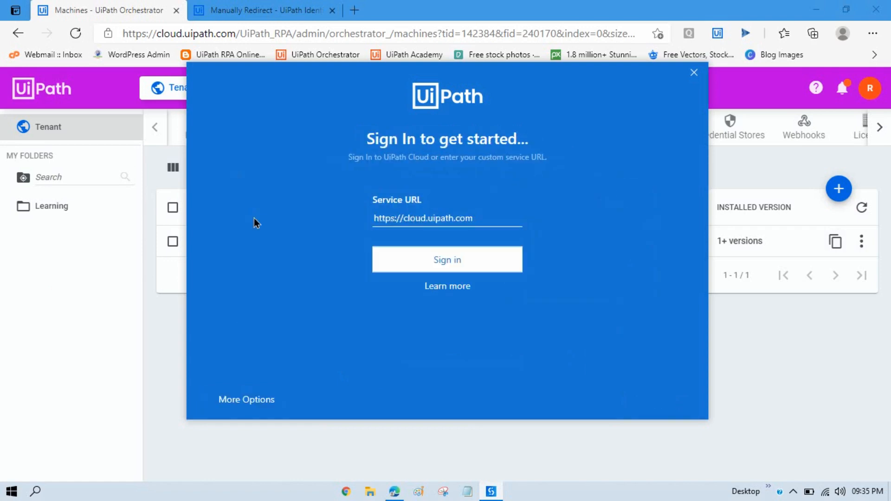
click(494, 268)
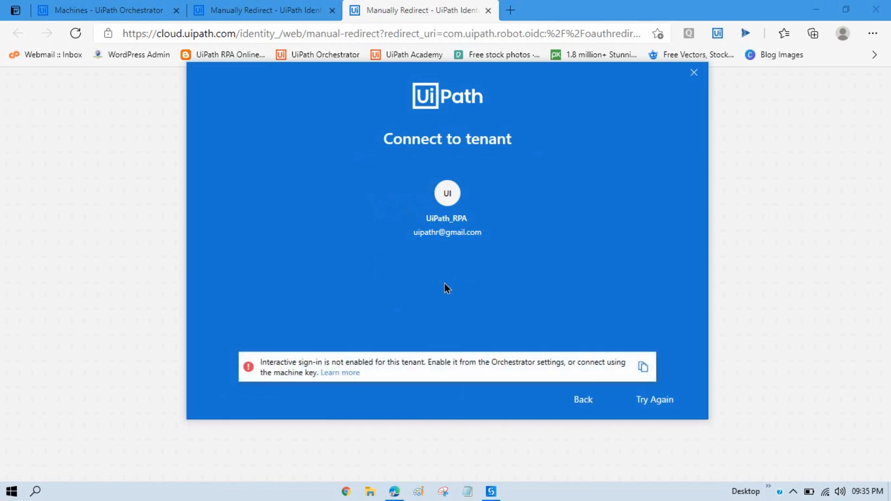
click(488, 10)
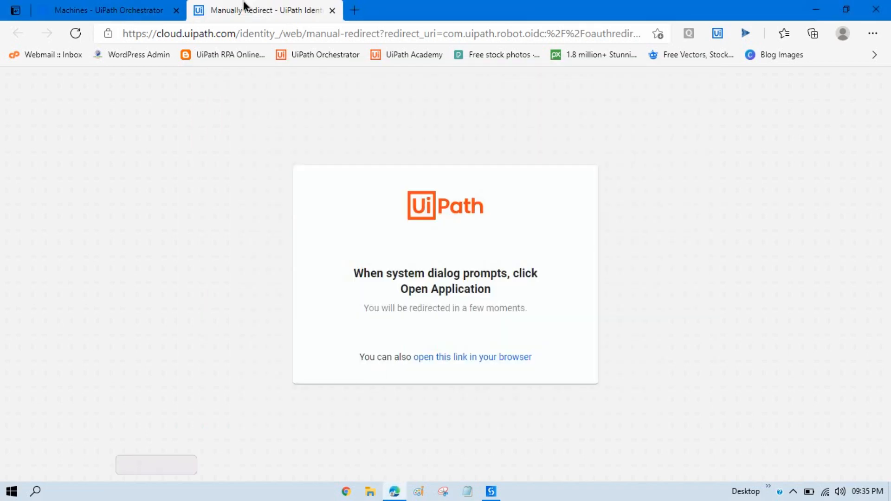
- Close the redirect tabs and return to the Orchestrator Machines page
click(333, 11)
click(491, 491)
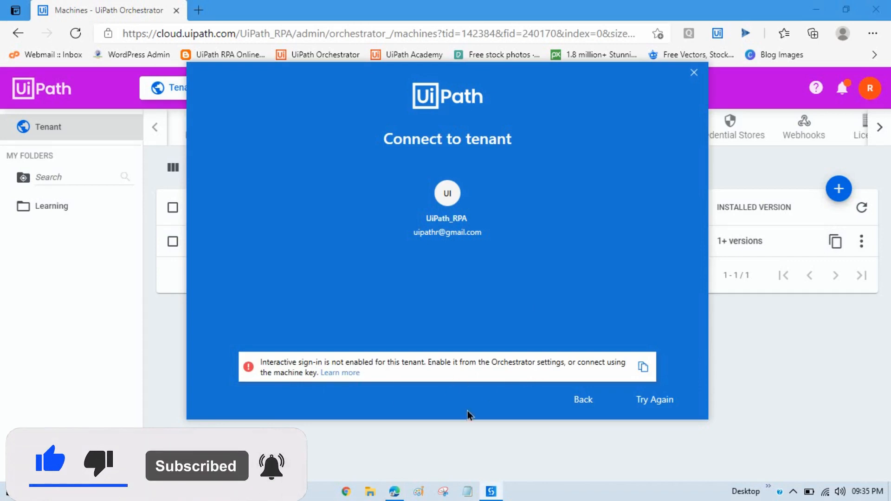
click(181, 329)
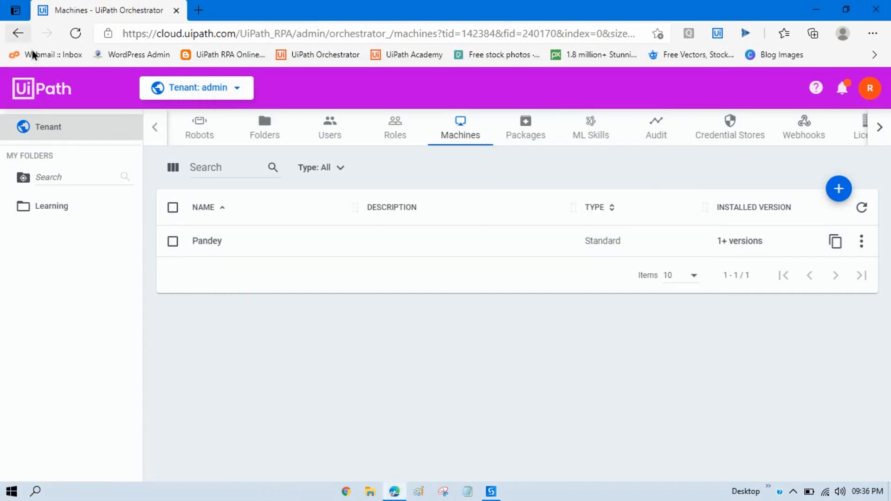
- Open the tenant Settings page showing General settings with UTC+05:30 timezone and English
click(37, 134)
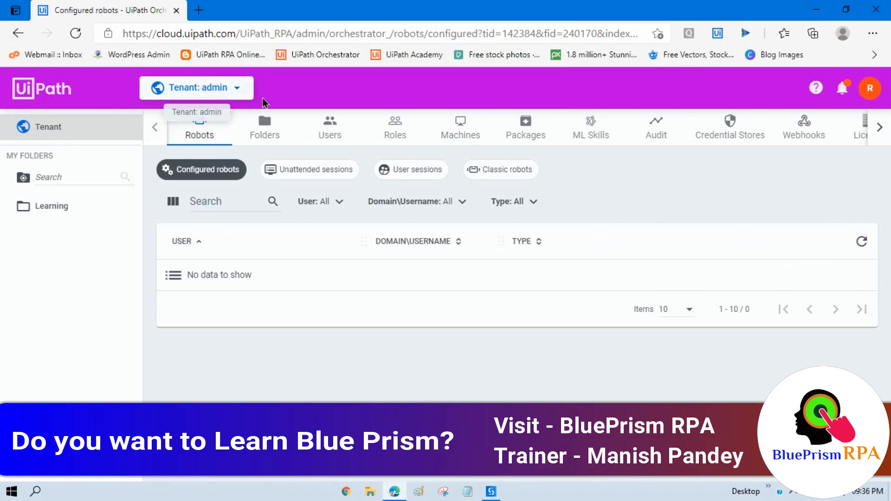
click(879, 127)
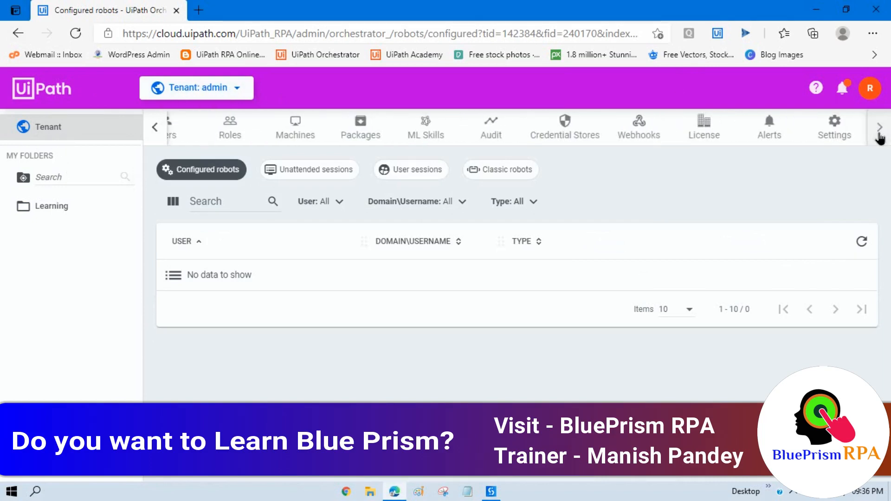
click(846, 131)
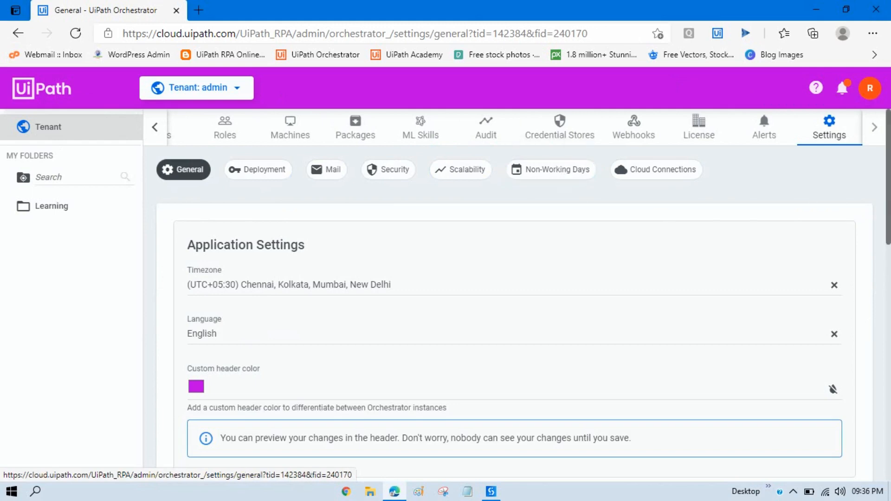
scroll(188, 198, down, 1)
scroll(186, 197, up, 1)
scroll(464, 325, down, 3)
click(494, 495)
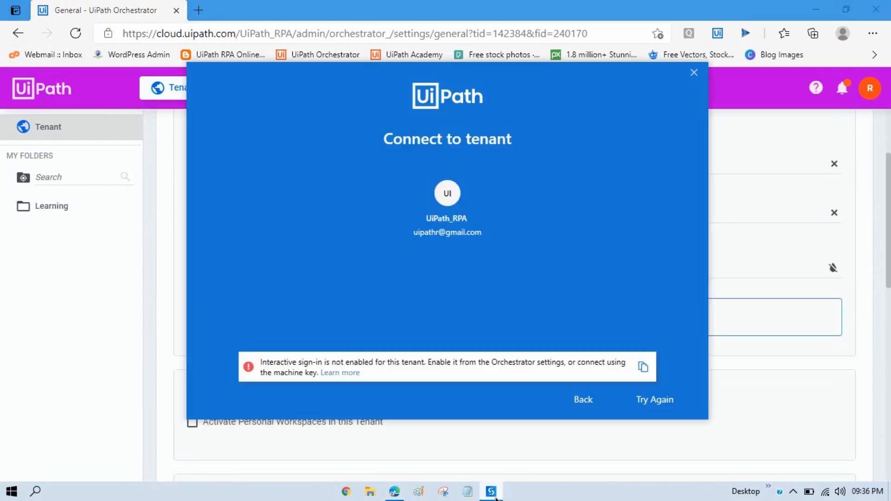
click(201, 450)
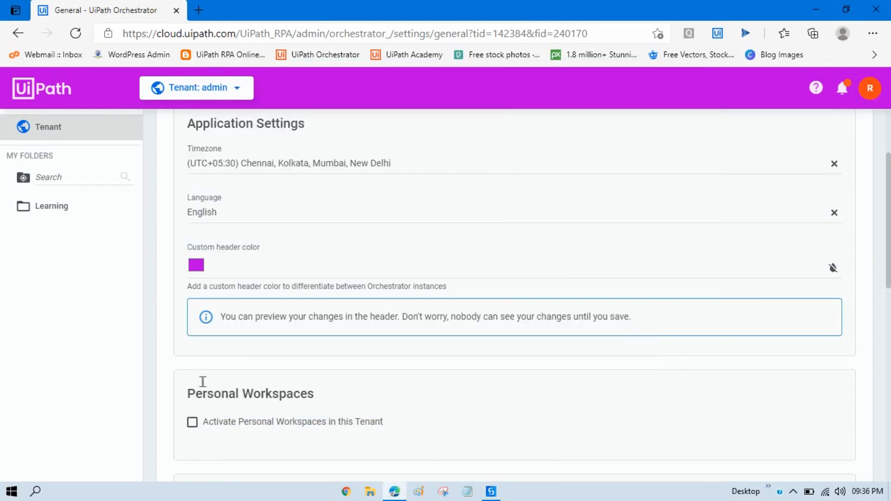
scroll(511, 297, down, 9)
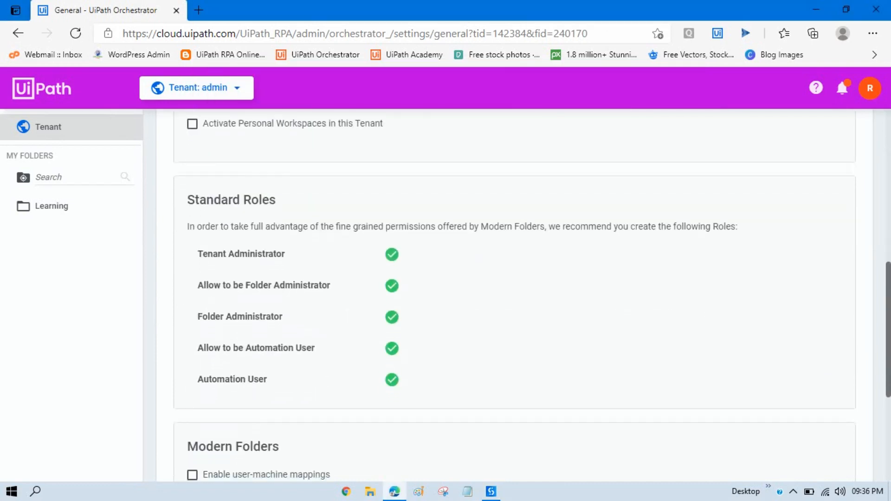
scroll(510, 297, down, 3)
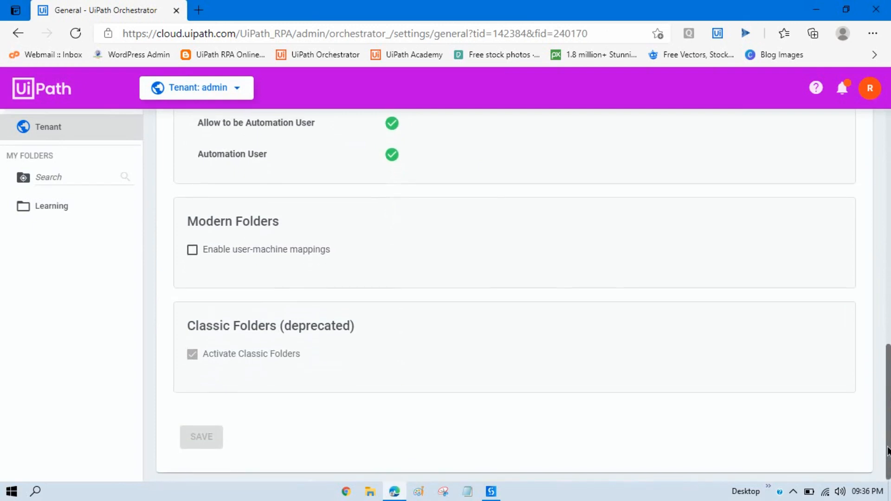
scroll(510, 297, up, 13)
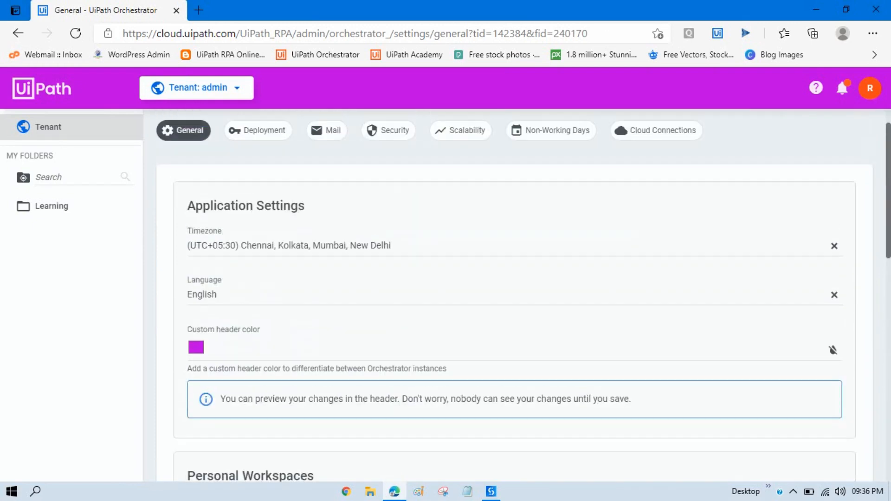
- Browse the Deployment, Mail, Security, Scalability, Non-working days and Cloud connections settings tabs
click(255, 130)
scroll(889, 143, down, 4)
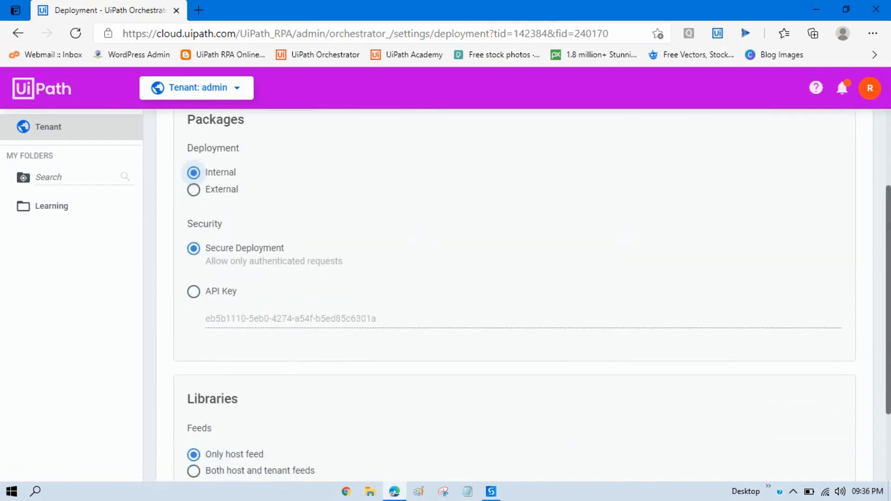
scroll(330, 167, up, 5)
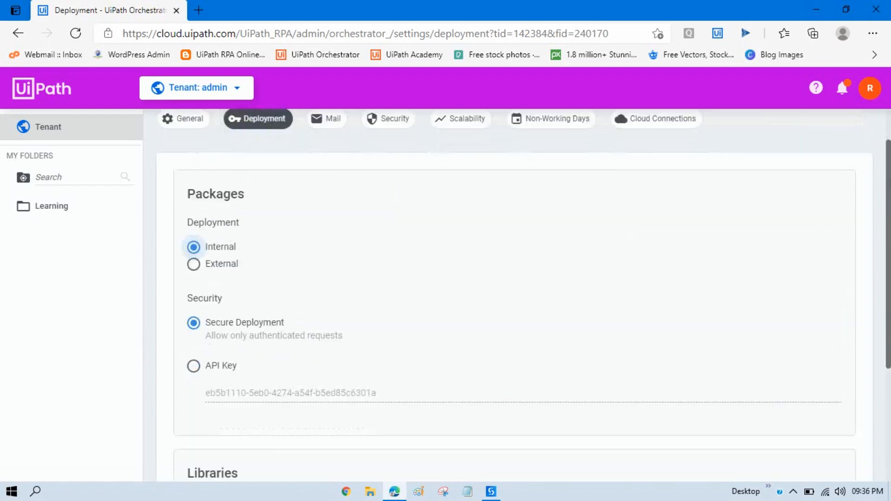
click(324, 156)
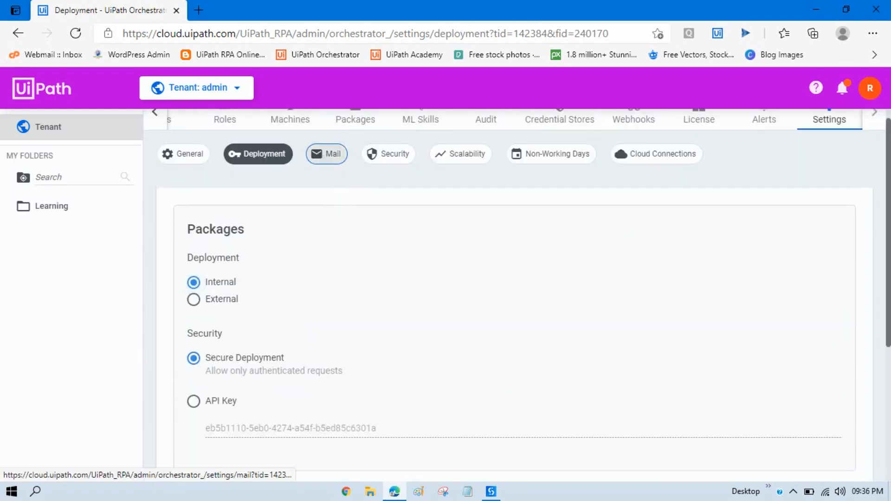
scroll(325, 160, down, 4)
scroll(324, 160, up, 3)
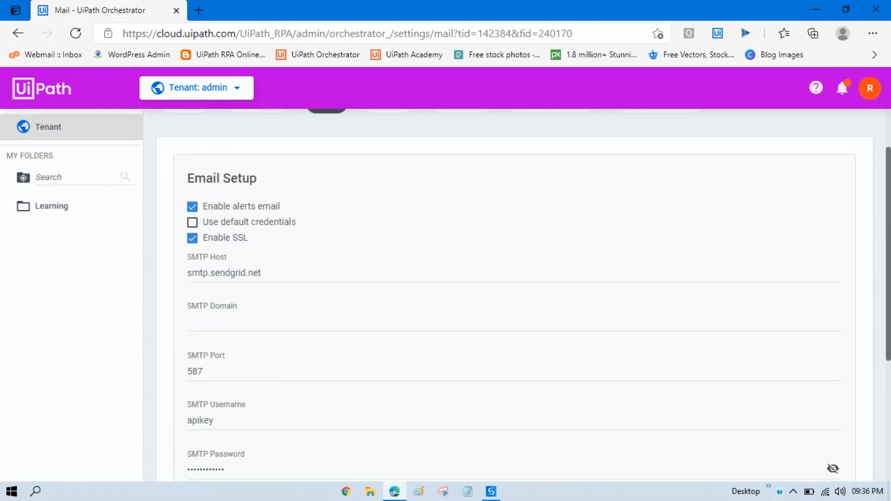
scroll(524, 302, down, 5)
scroll(389, 173, up, 6)
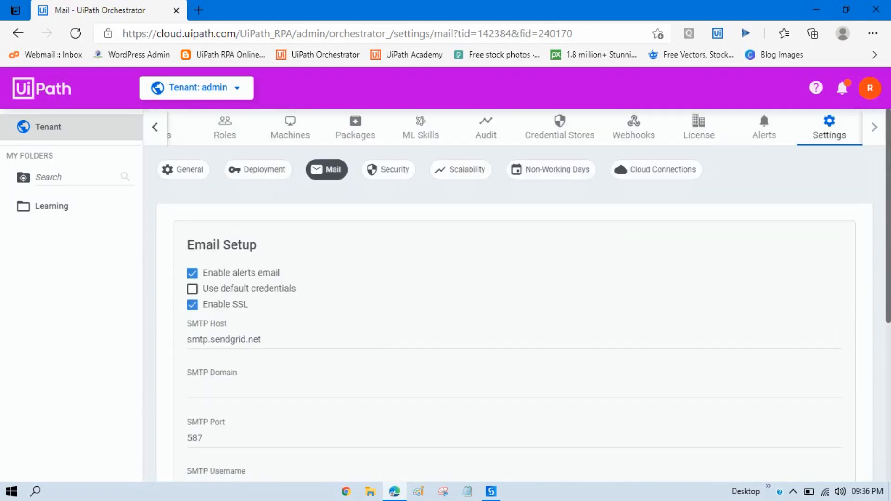
click(389, 171)
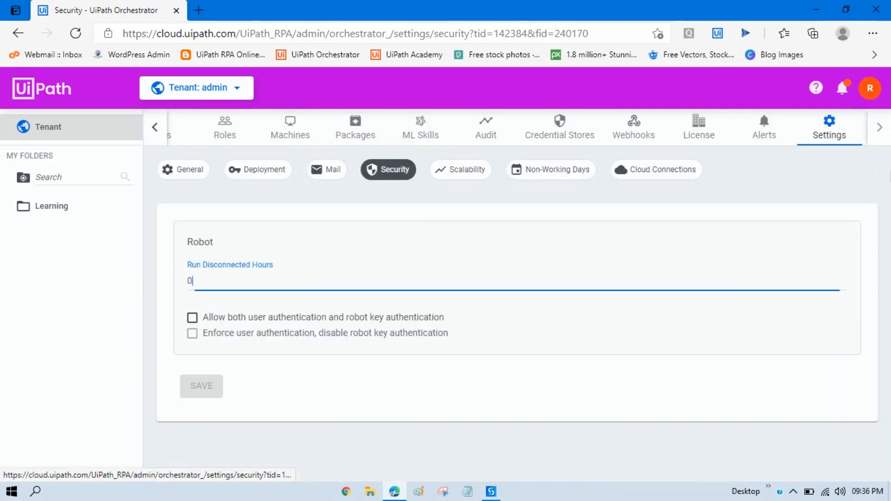
drag(441, 211, 613, 293)
click(471, 181)
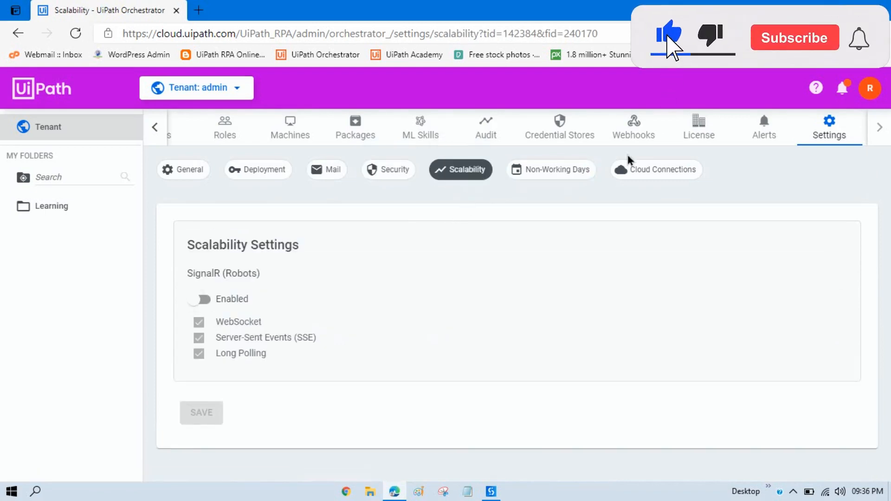
click(578, 179)
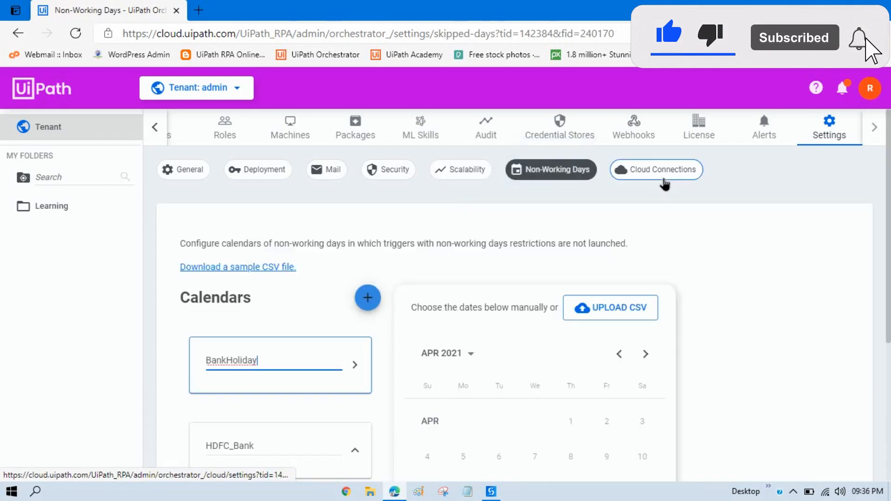
click(664, 180)
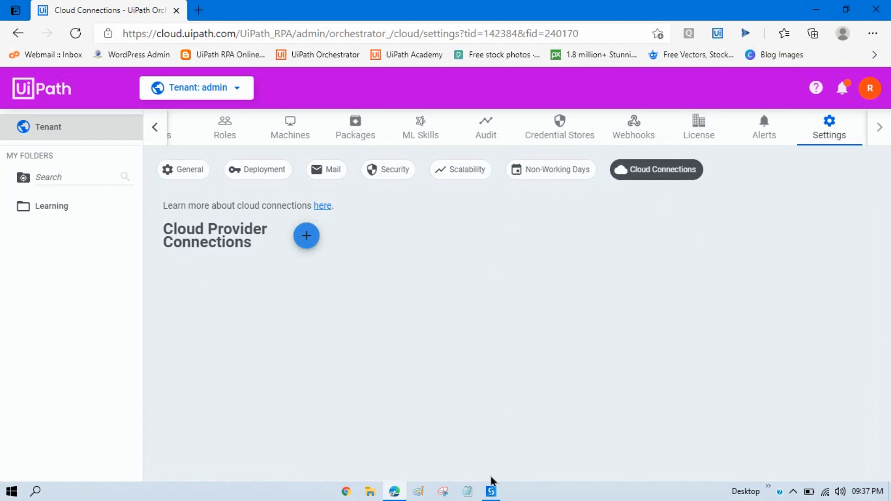
- Allow both user authentication and robot key authentication in Security settings and save
click(472, 434)
click(178, 149)
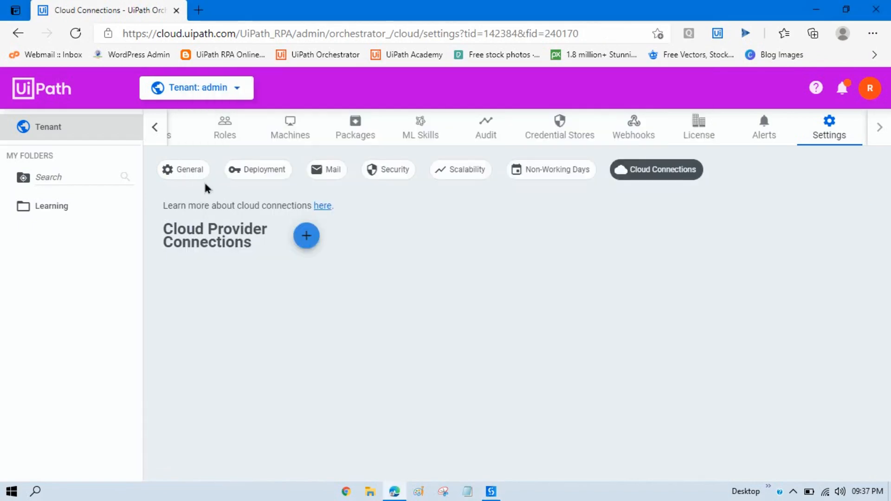
click(390, 176)
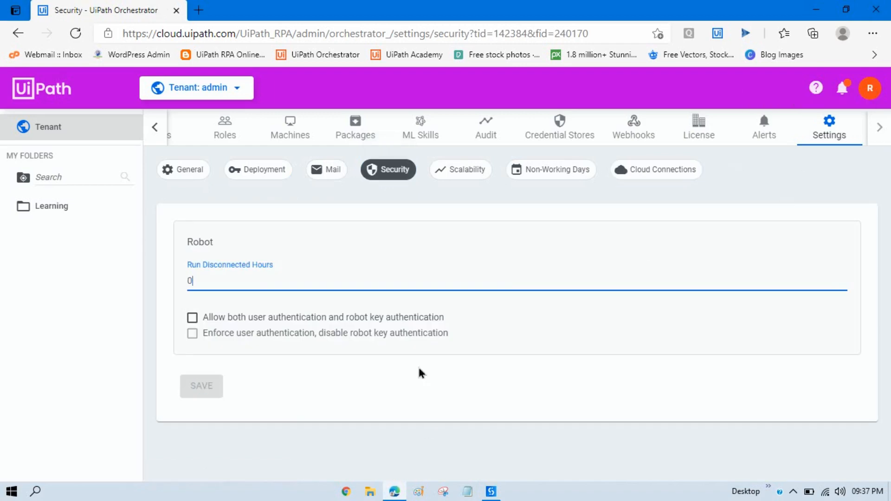
click(193, 323)
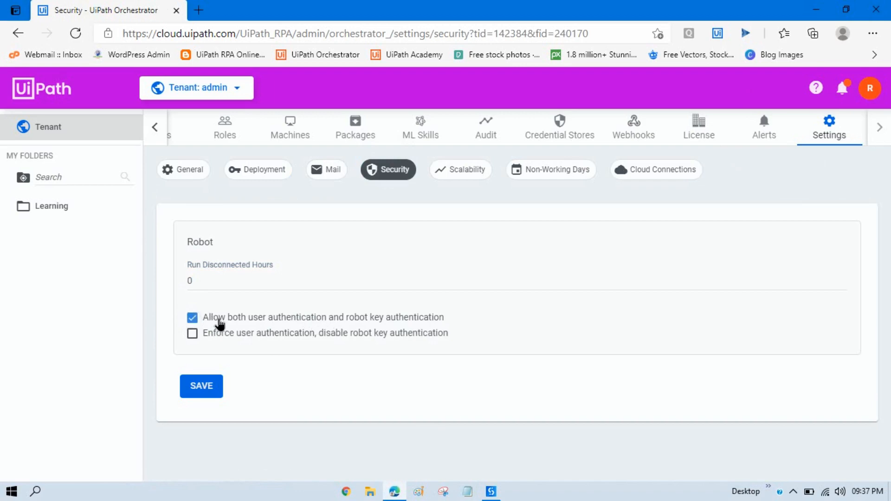
click(201, 389)
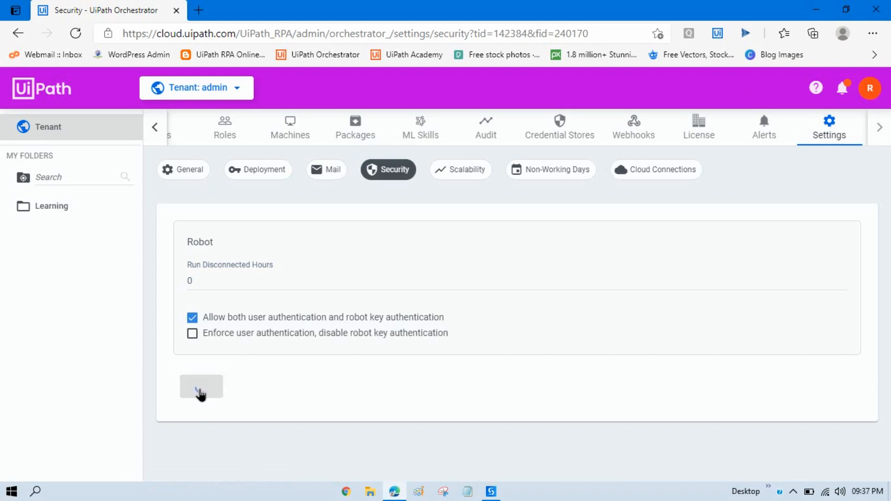
click(495, 493)
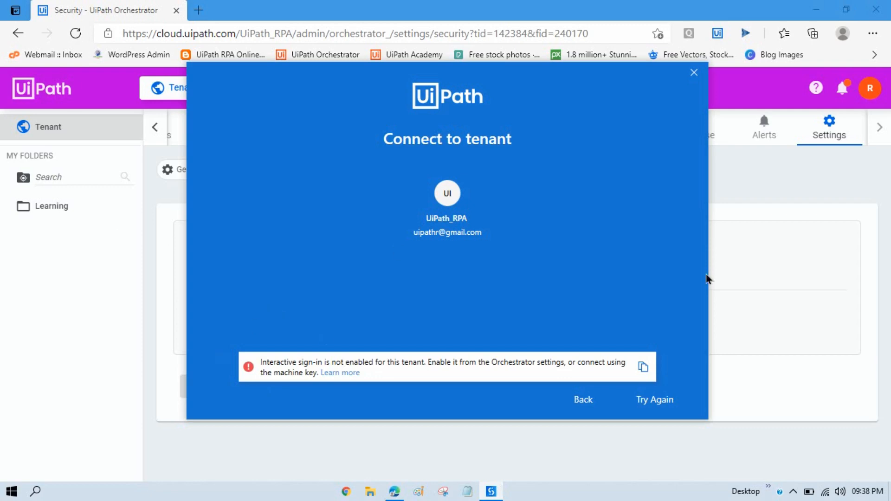
- Retry the Studio tenant connection, which now reports no robot configured for the current user
click(135, 237)
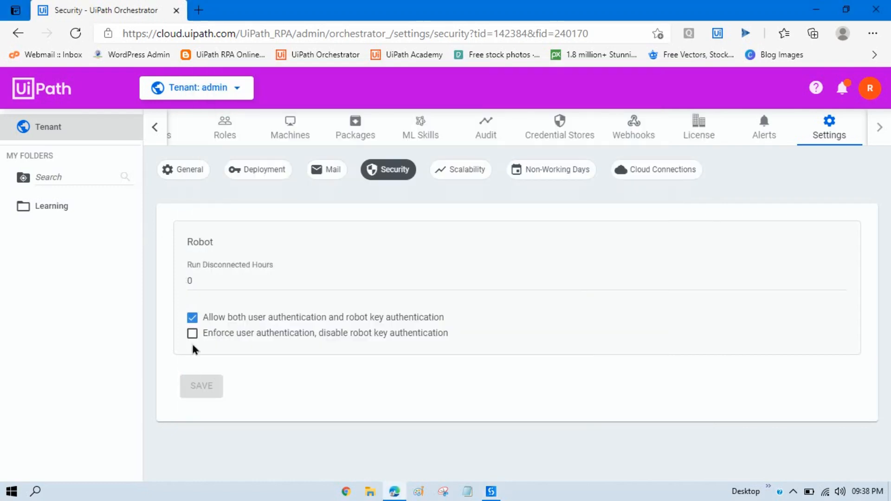
click(473, 496)
click(661, 401)
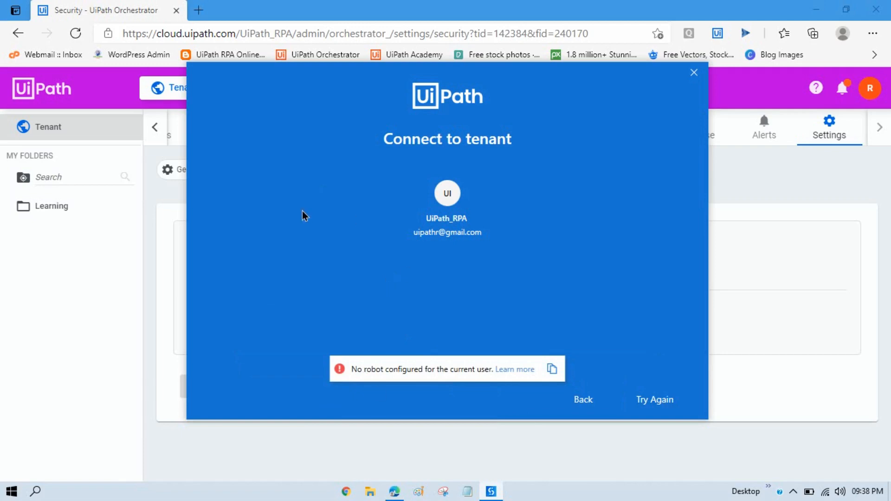
click(170, 234)
- Check the tenant's Robots tab for configured robots, then open the Learning folder overview
click(156, 194)
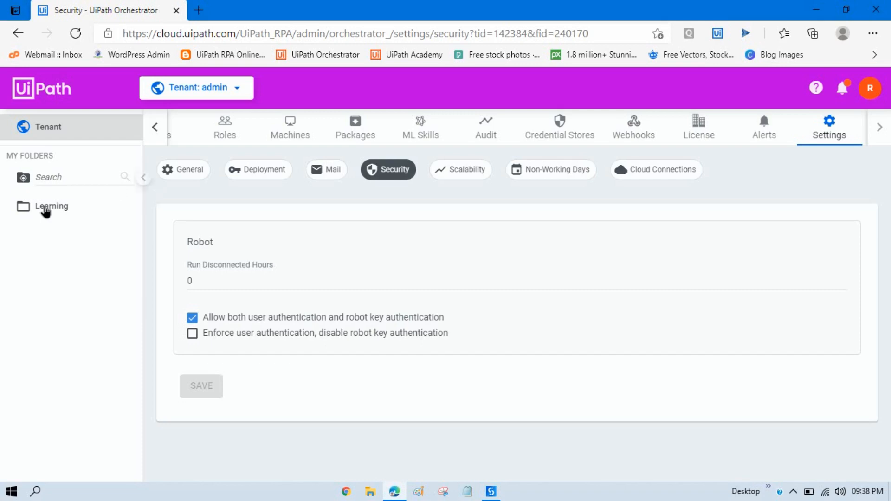
click(154, 127)
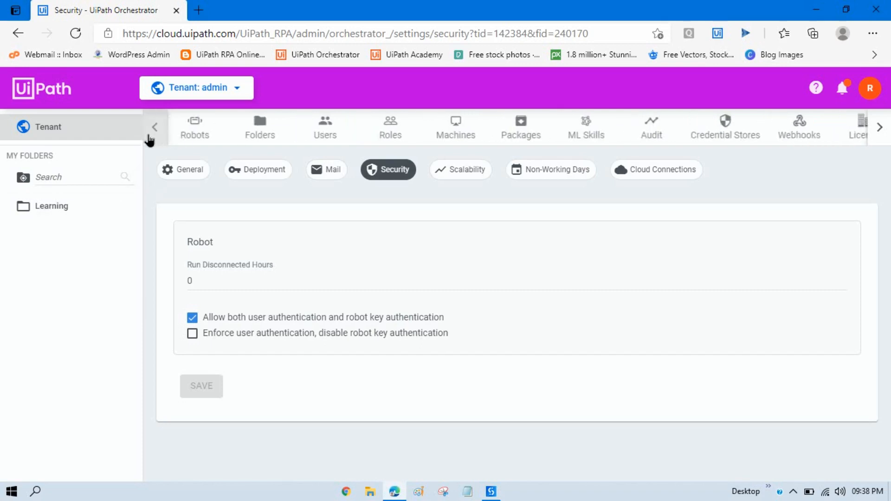
click(201, 123)
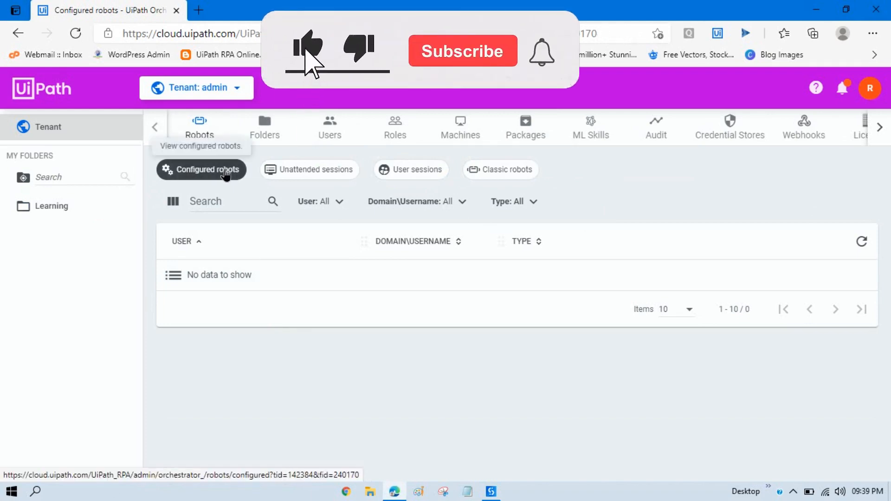
click(85, 214)
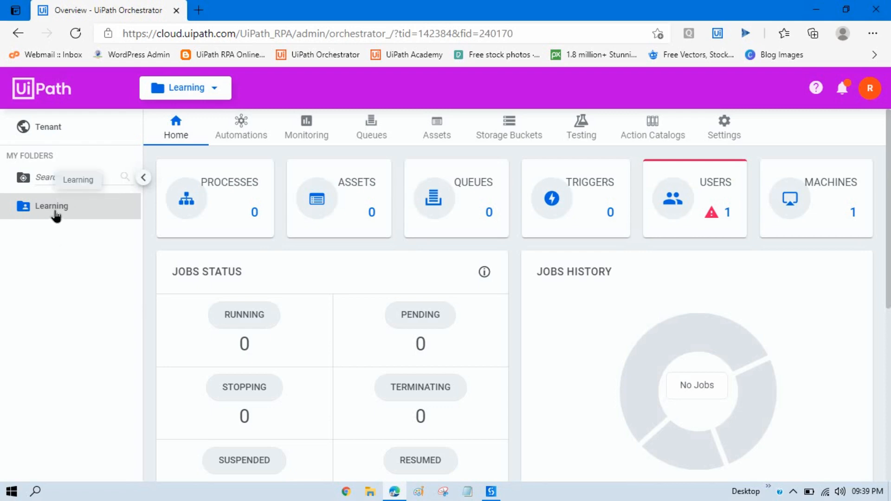
- Look at the Learning folder's assigned users from its USERS card
mouse_move(712, 216)
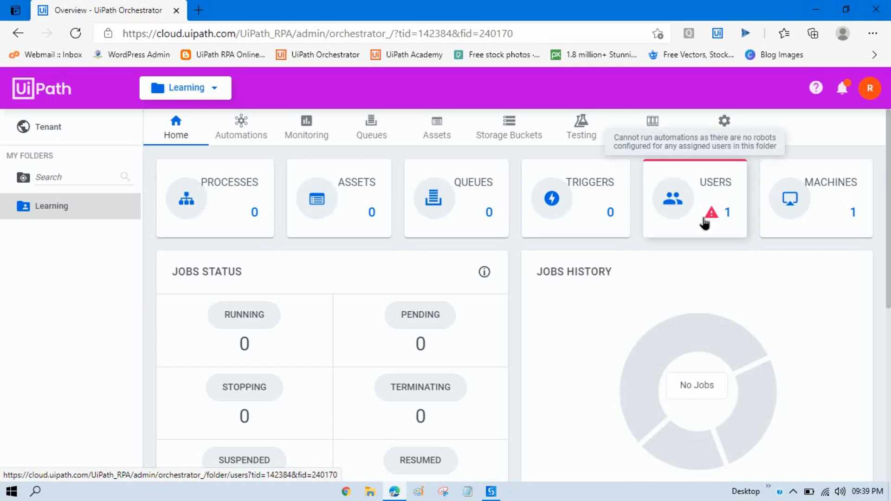
click(717, 190)
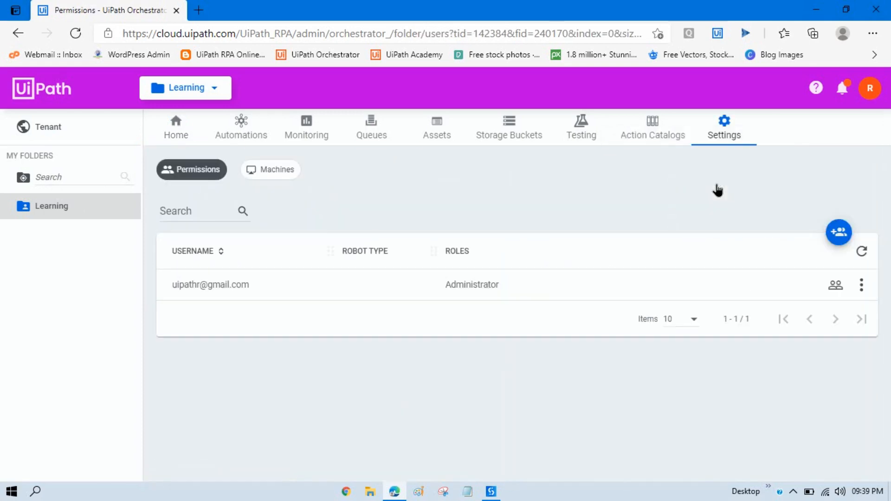
click(52, 129)
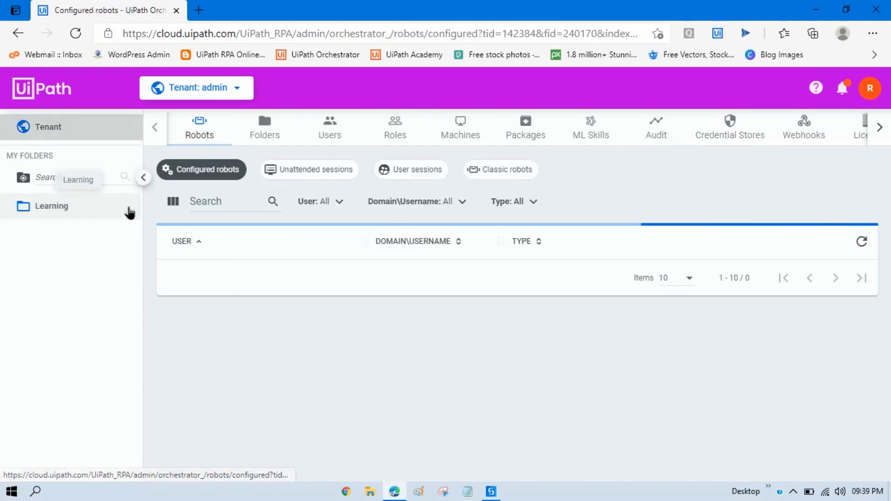
click(55, 213)
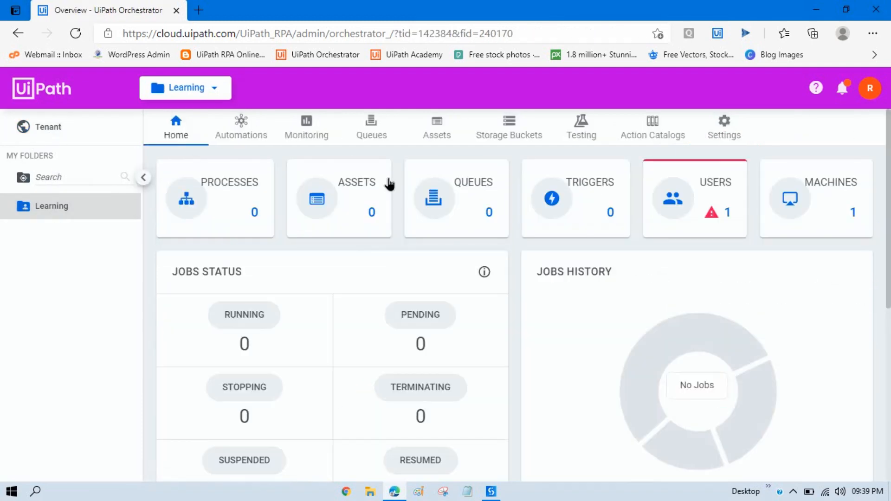
- Open the Learning folder's Permissions and the Administrator user's options menu
click(727, 139)
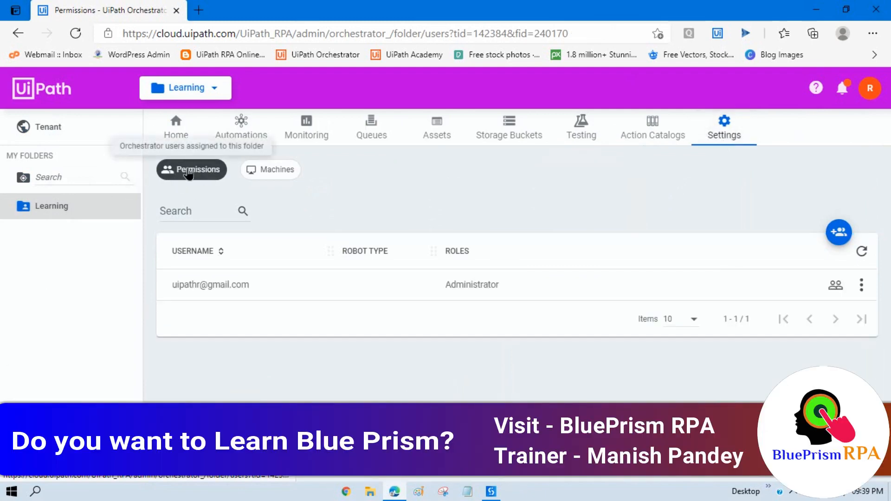
drag(173, 285, 519, 288)
click(525, 289)
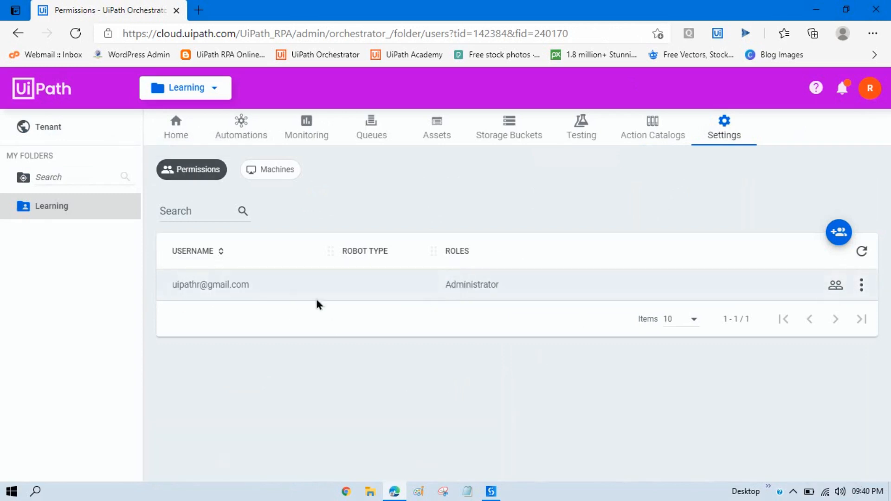
click(861, 288)
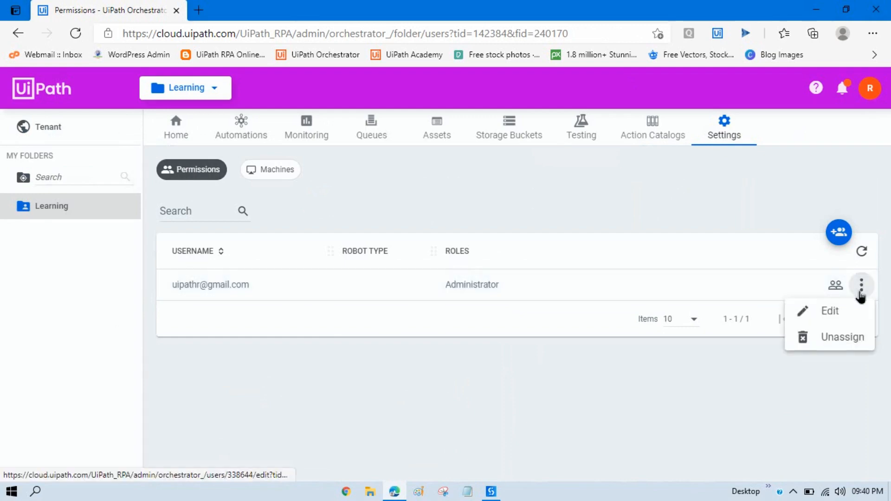
- Edit the Administrator user from its row menu and go to wizard step 3, Unattended Robot
click(831, 310)
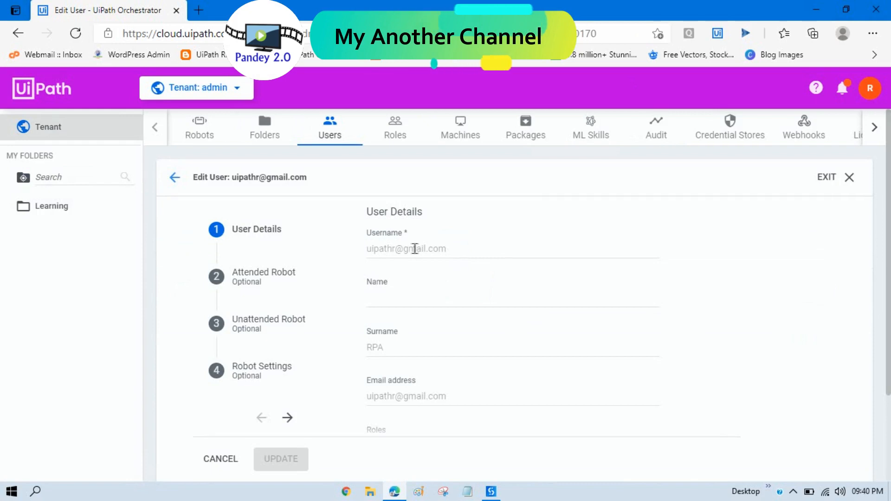
drag(457, 250, 364, 252)
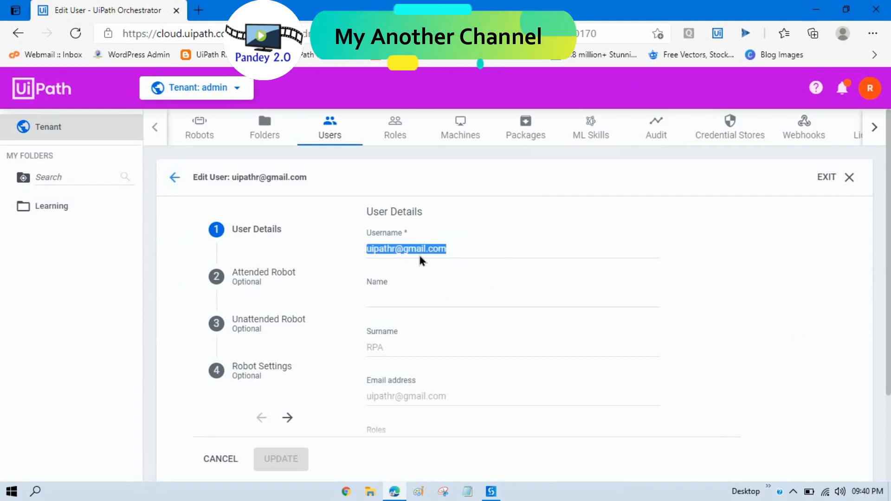
click(388, 299)
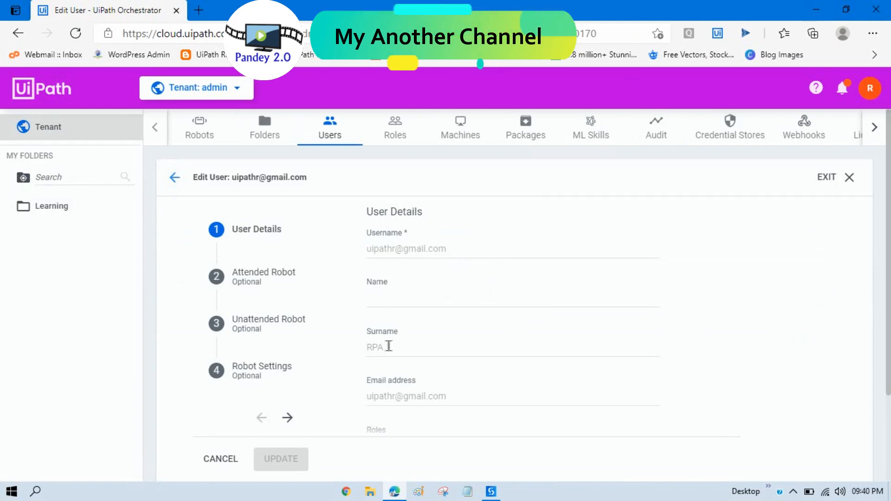
scroll(790, 371, down, 2)
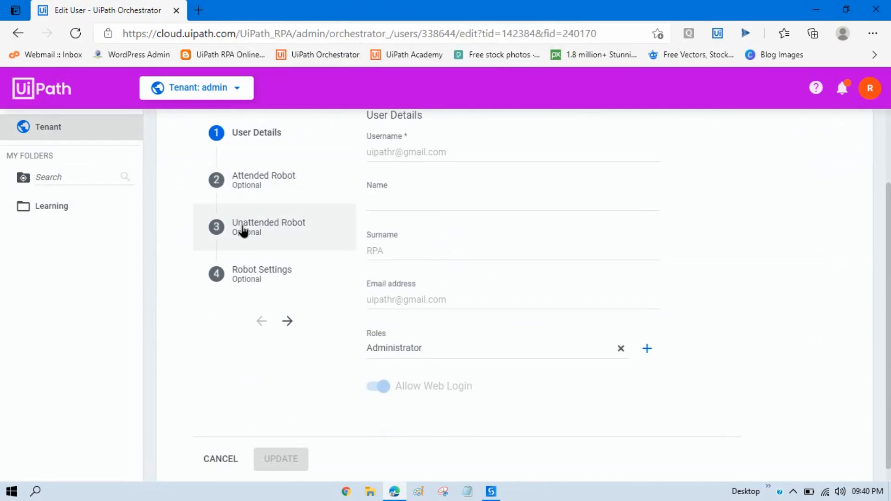
scroll(450, 222, up, 2)
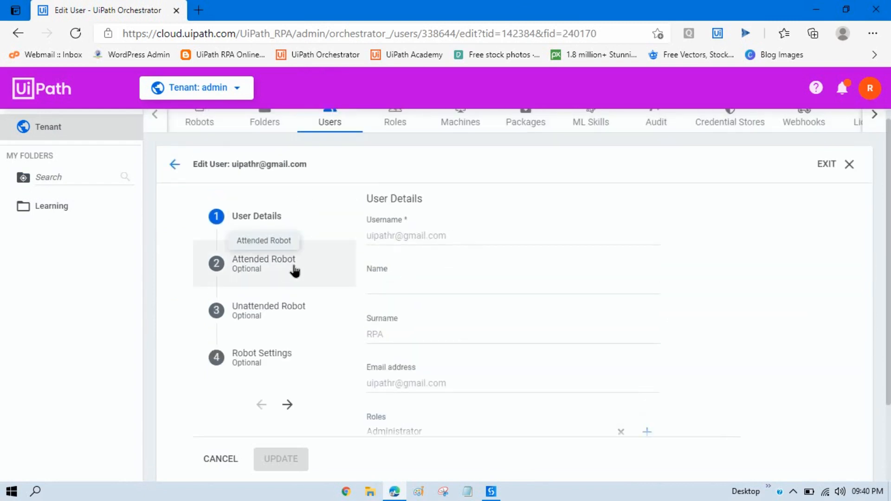
click(265, 318)
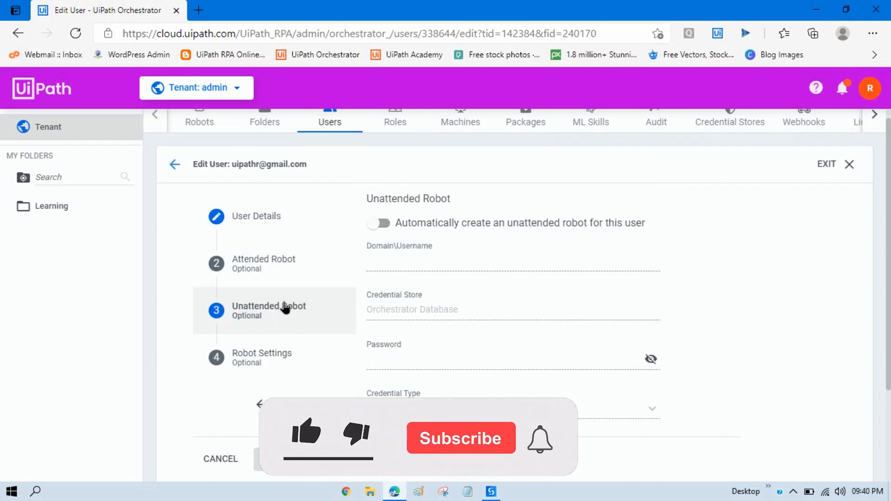
drag(367, 198, 469, 208)
click(468, 214)
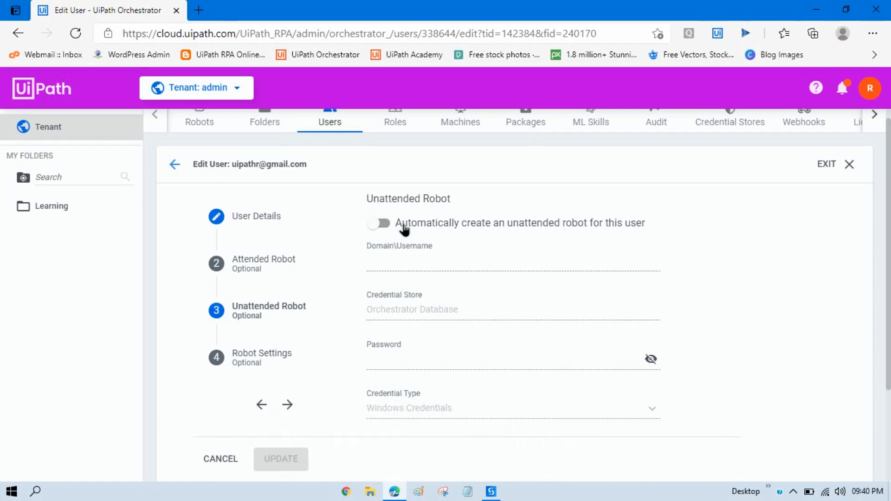
- Enable automatic unattended robot creation, check the Windows login with whoami, and enter the user's domain\username
click(383, 224)
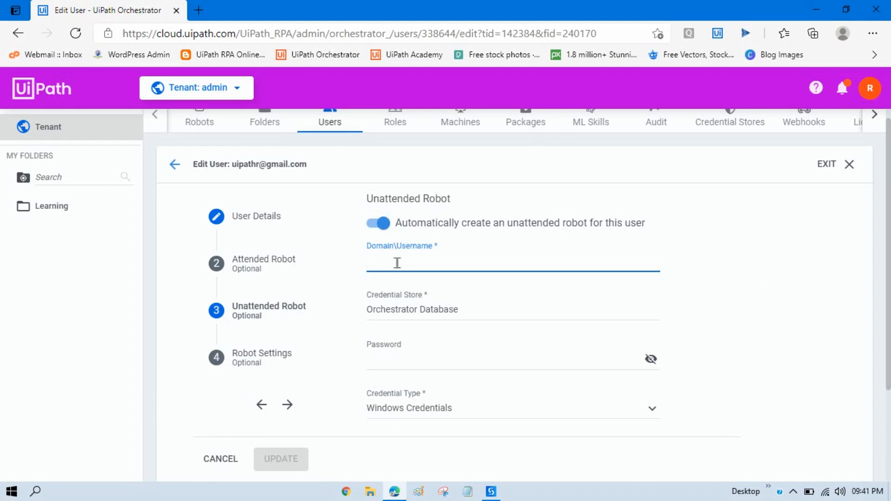
key(super+r)
key(Return)
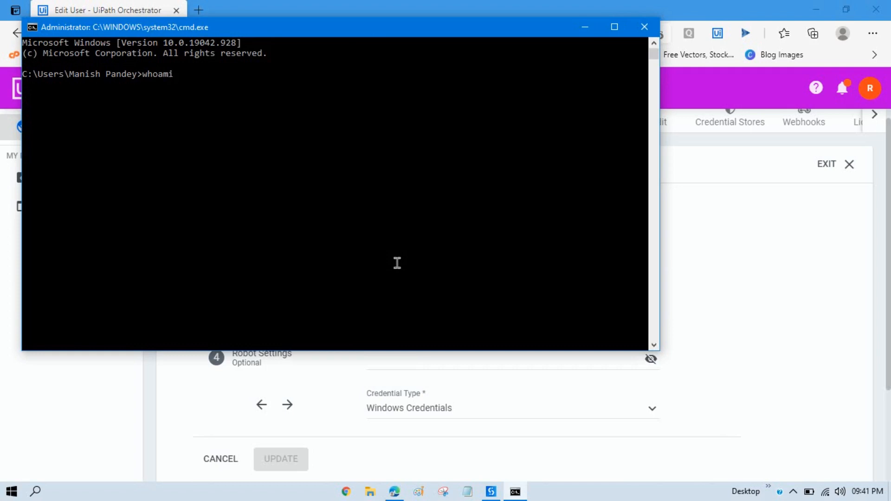
key(Return)
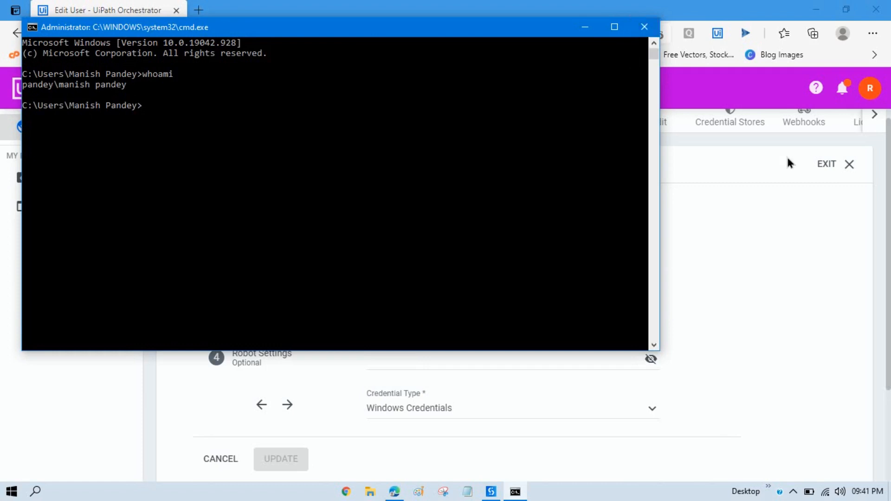
click(650, 33)
click(443, 259)
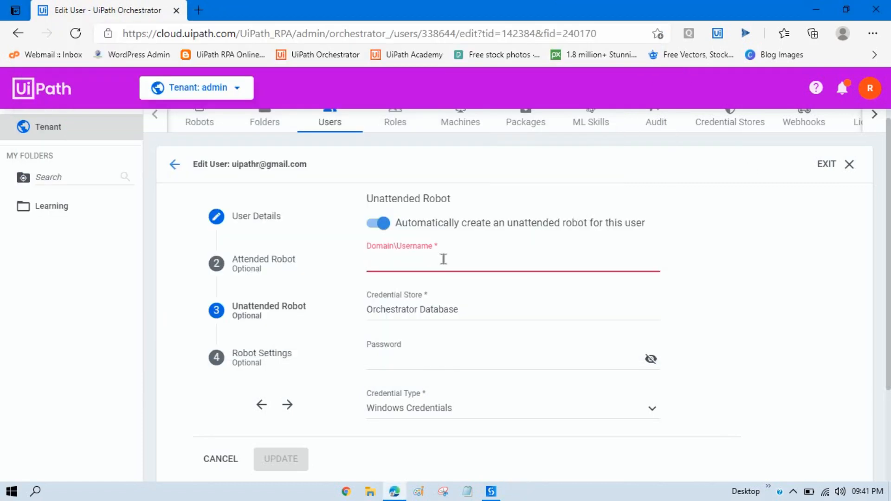
text(Pandey\)
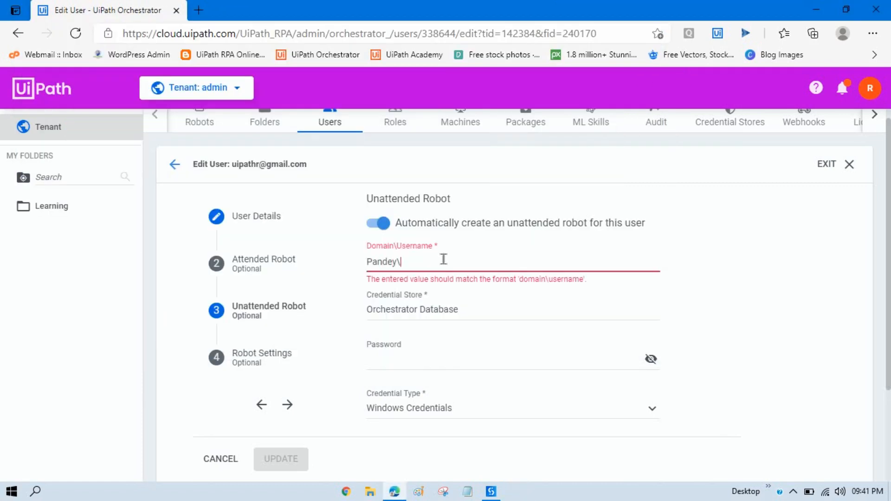
text(Manish Pandey)
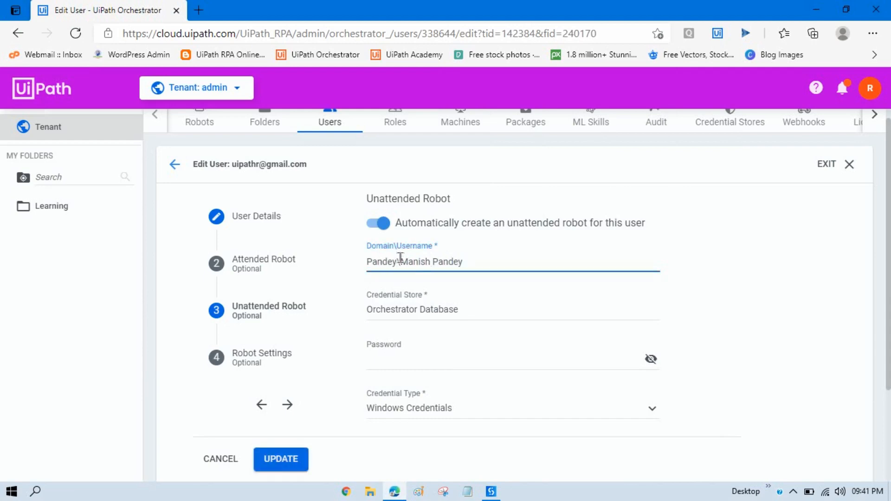
- Enter the unattended robot account's password in the Windows credentials section
click(706, 330)
scroll(388, 287, down, 2)
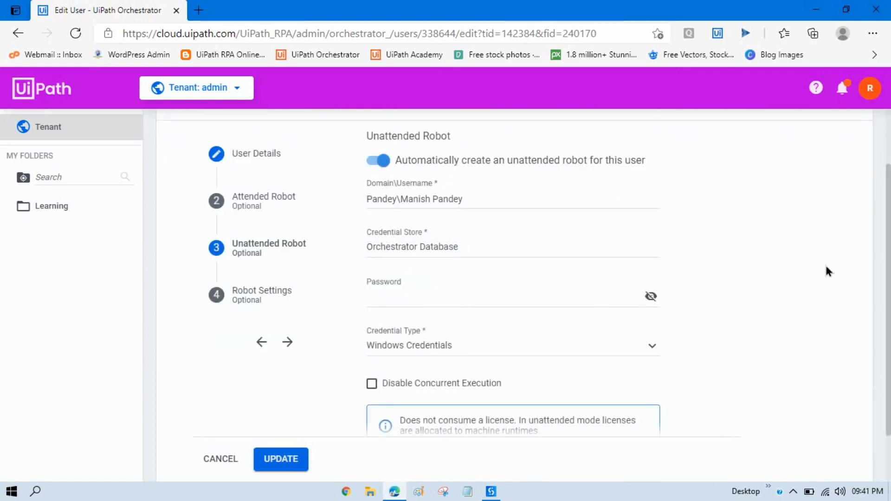
click(395, 286)
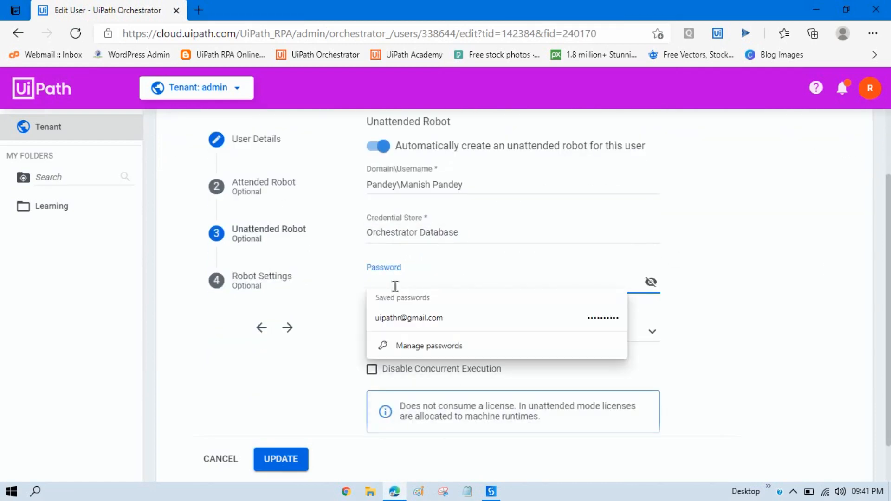
click(755, 302)
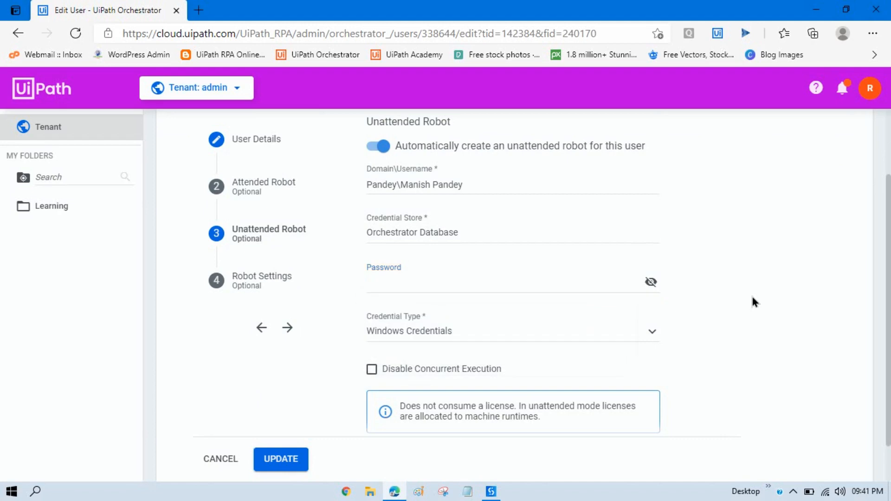
click(390, 282)
text(p)
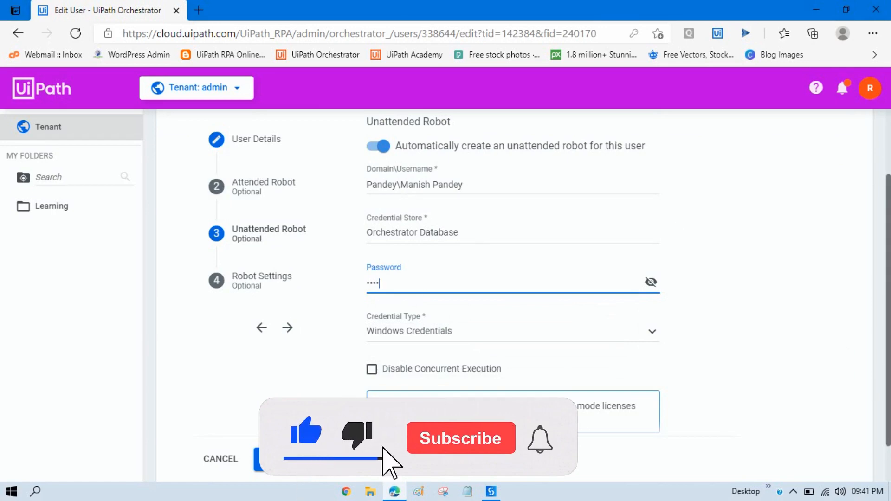
scroll(728, 346, down, 1)
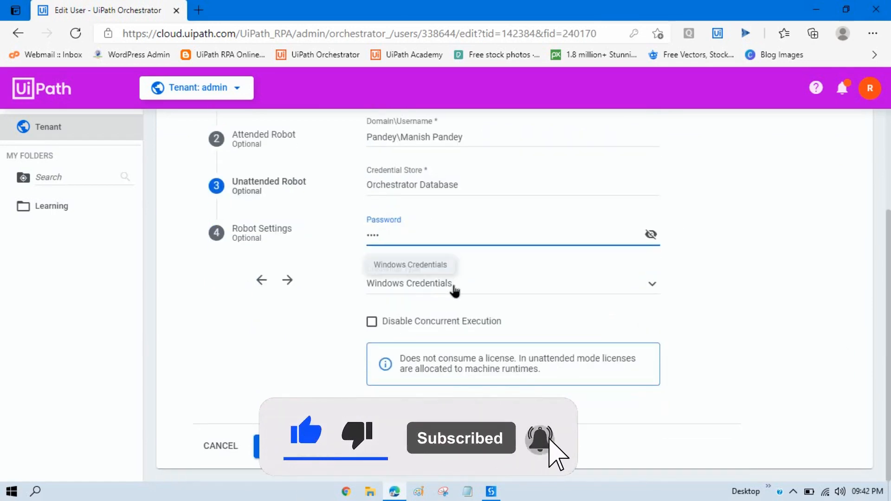
click(798, 301)
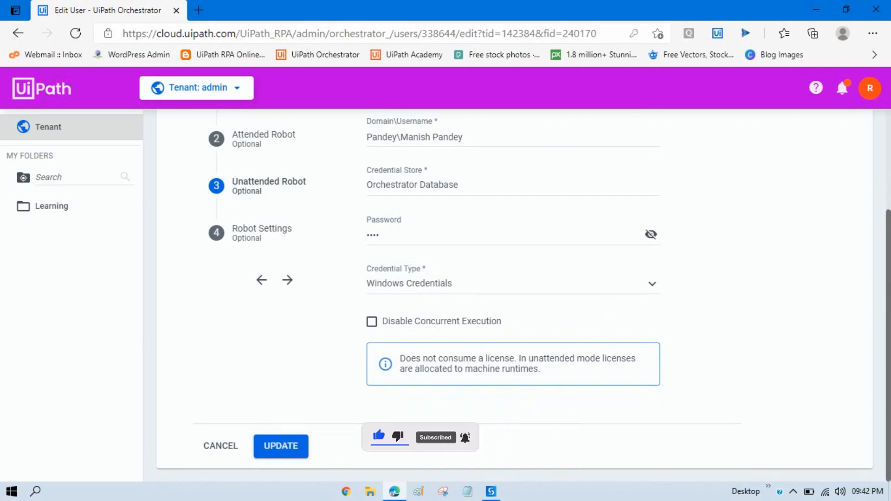
- Tick Disable Concurrent Execution and save the user with UPDATE
click(372, 323)
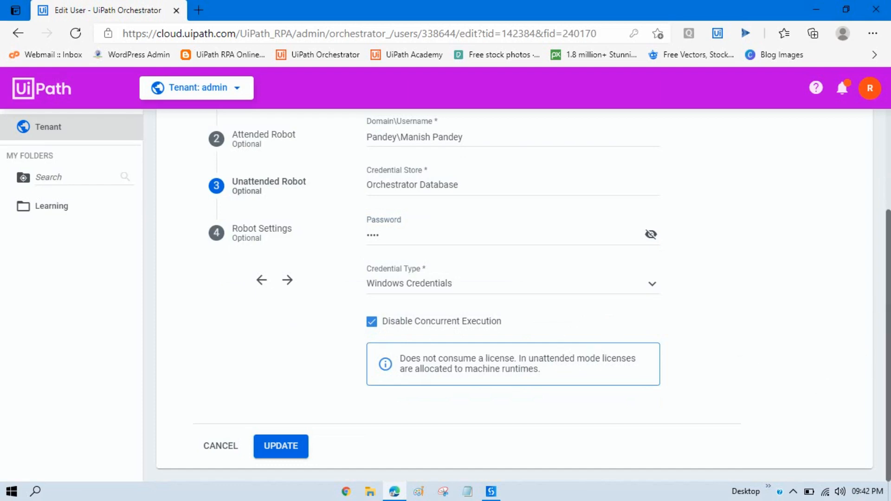
scroll(440, 343, up, 1)
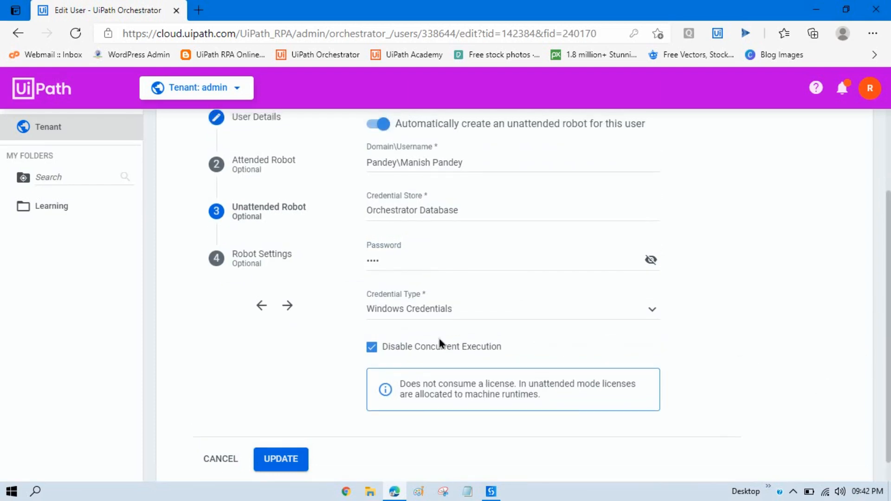
click(283, 459)
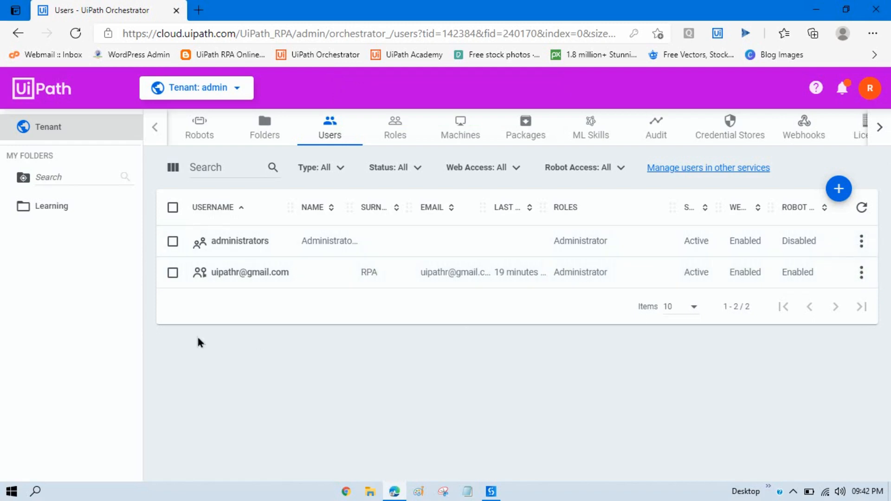
- Check the Robots tab for the configured Unattended robot, then open the Learning folder overview
click(209, 131)
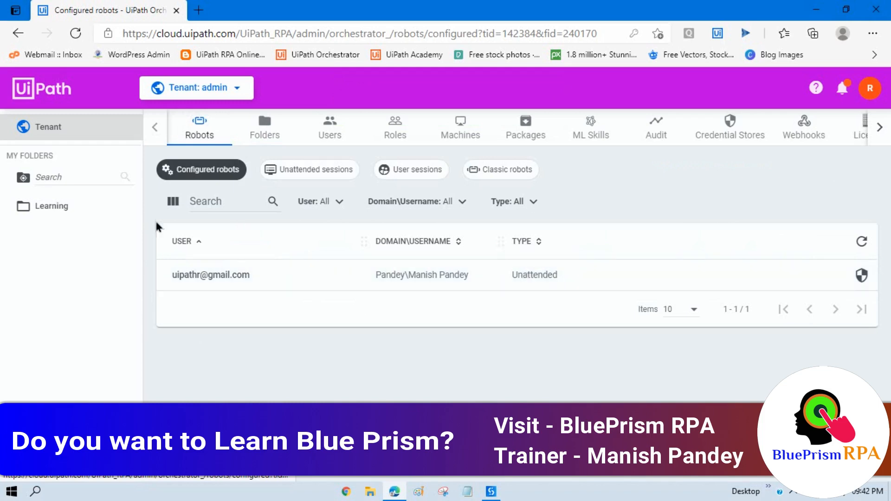
click(25, 215)
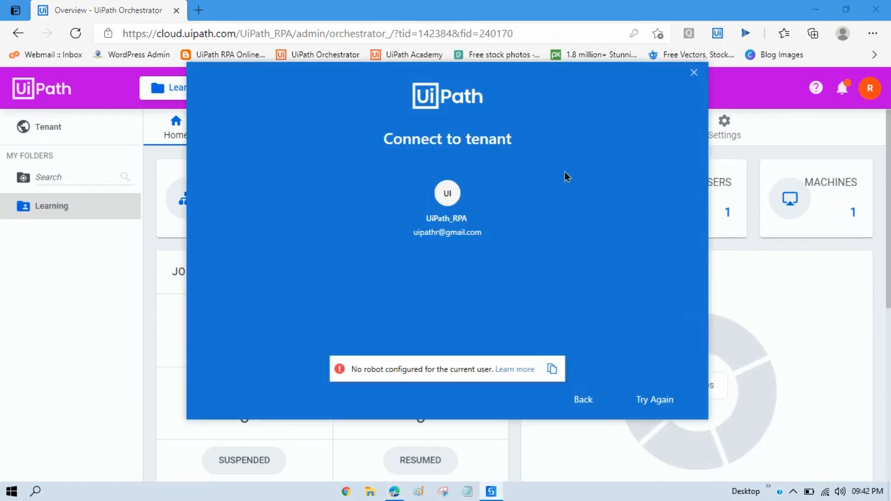
- Move the Connect to tenant window aside and retry the UiPath_RPA tenant connection
drag(471, 80, 497, 106)
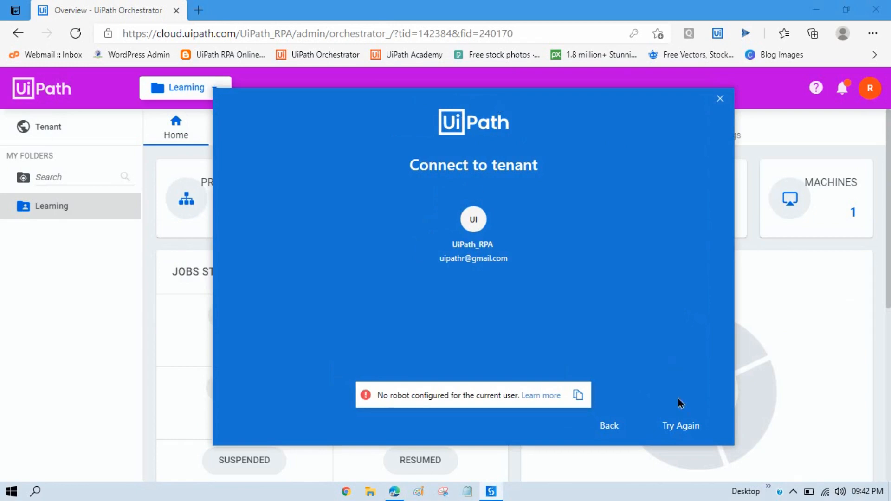
click(686, 427)
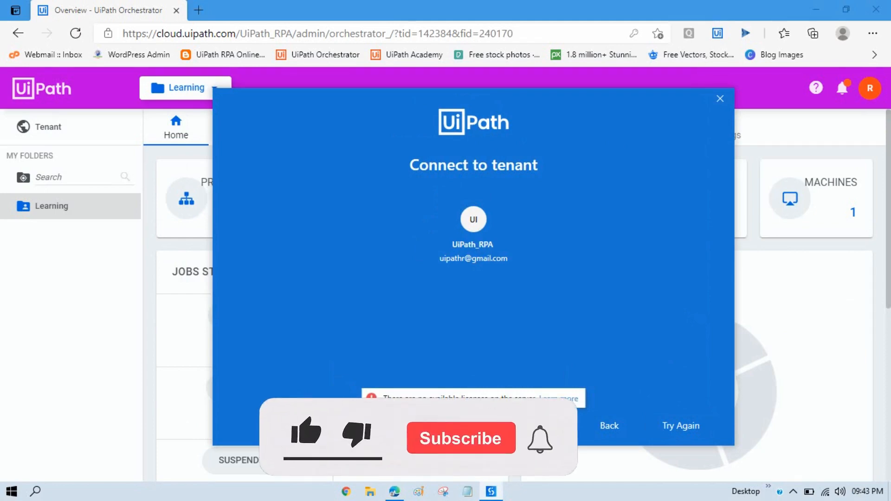
- Close the Connect to tenant dialog and log out via the avatar menu
click(720, 99)
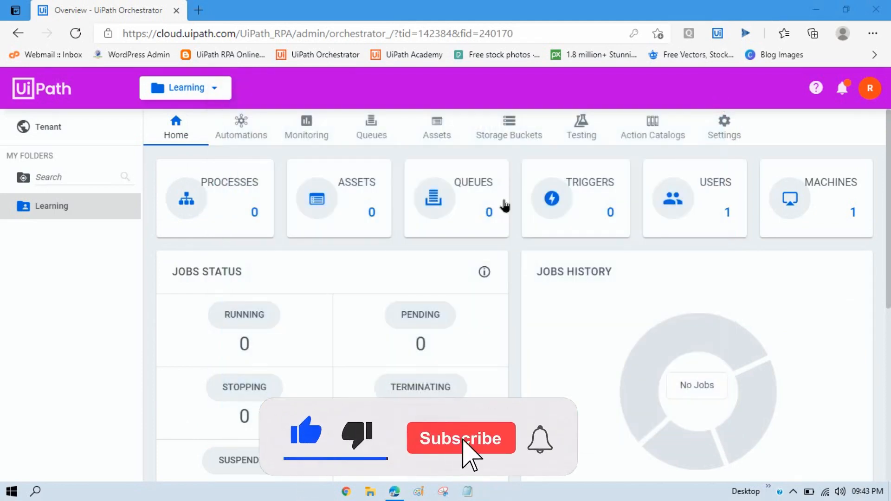
click(870, 90)
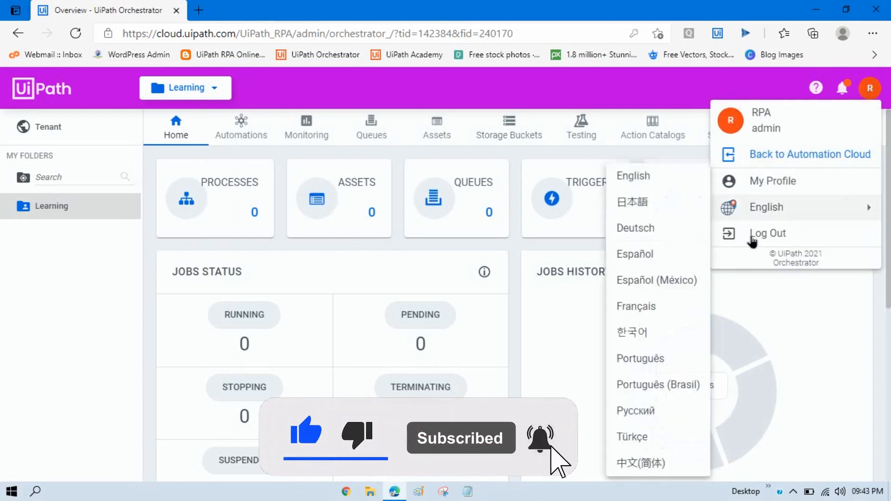
click(729, 232)
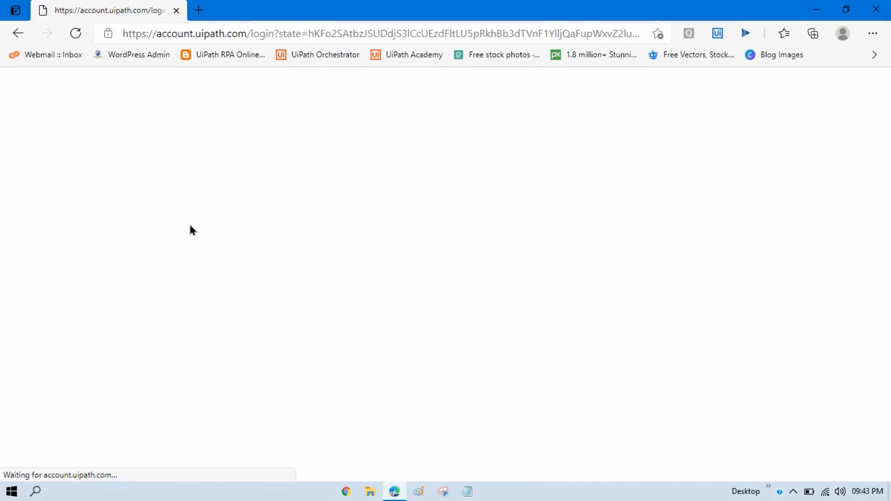
- Launch UiPath Studio from Start, sign in with the saved password, and return to the first tab
key(super)
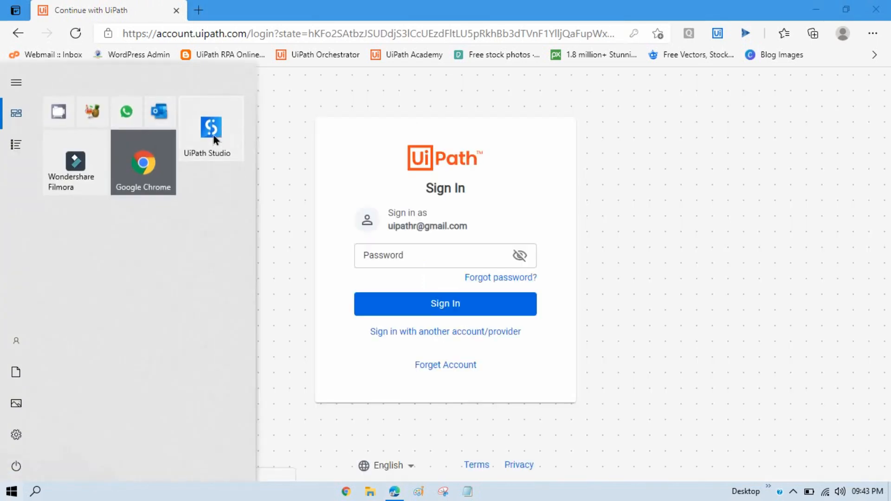
click(214, 135)
click(400, 257)
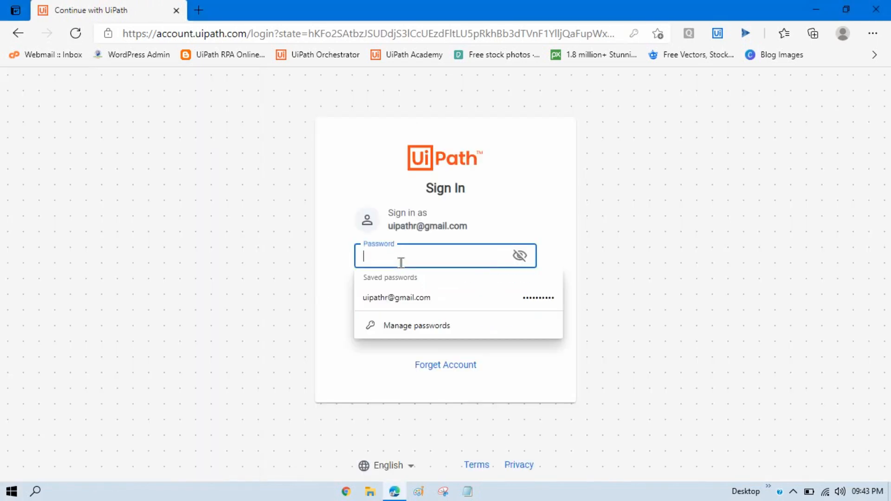
click(402, 295)
click(403, 310)
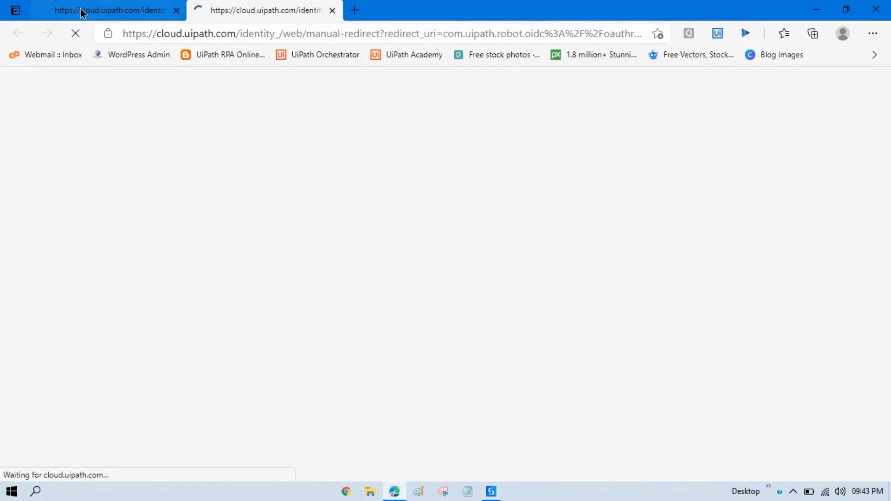
click(81, 12)
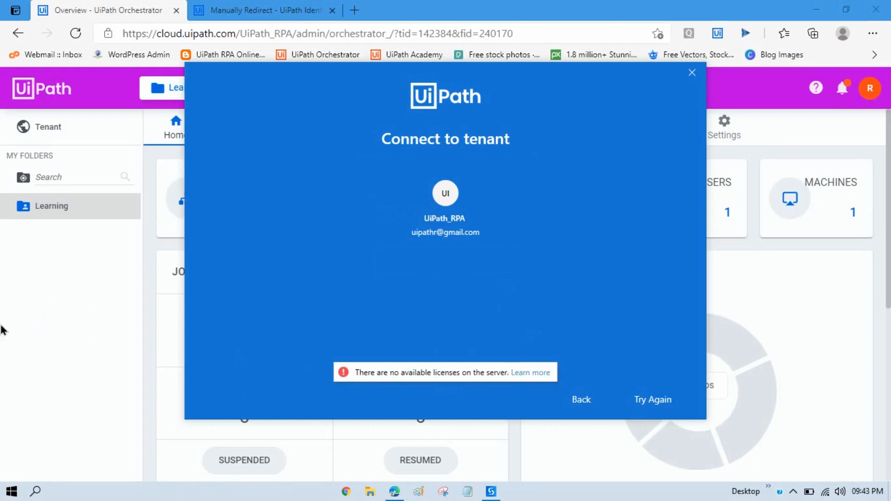
- Open the user's Edit User form from the Learning folder and review its robot settings
click(61, 323)
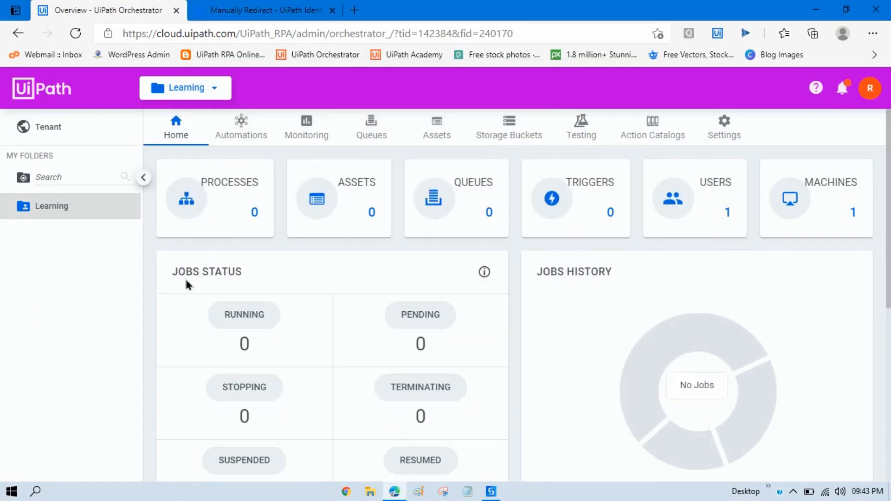
click(666, 188)
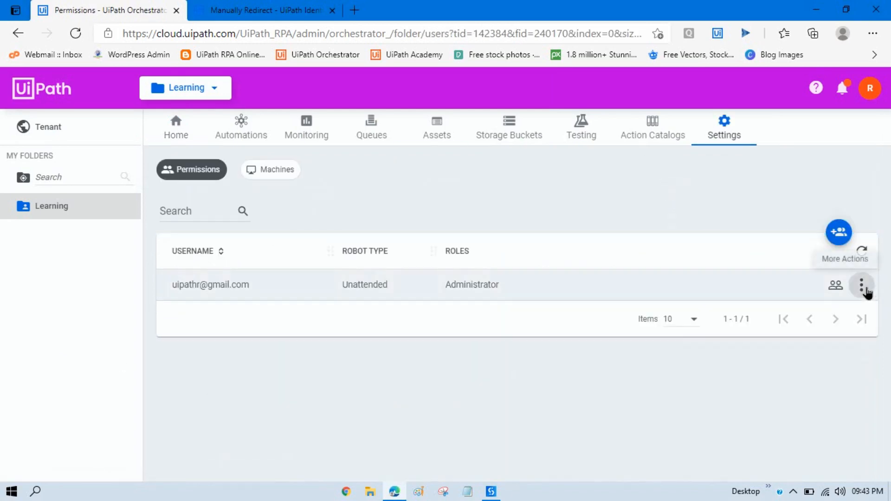
click(861, 285)
click(819, 310)
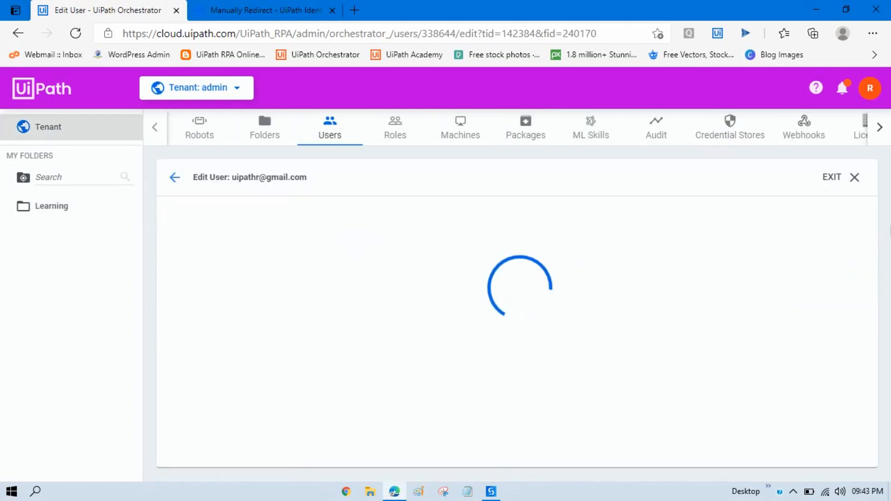
click(263, 276)
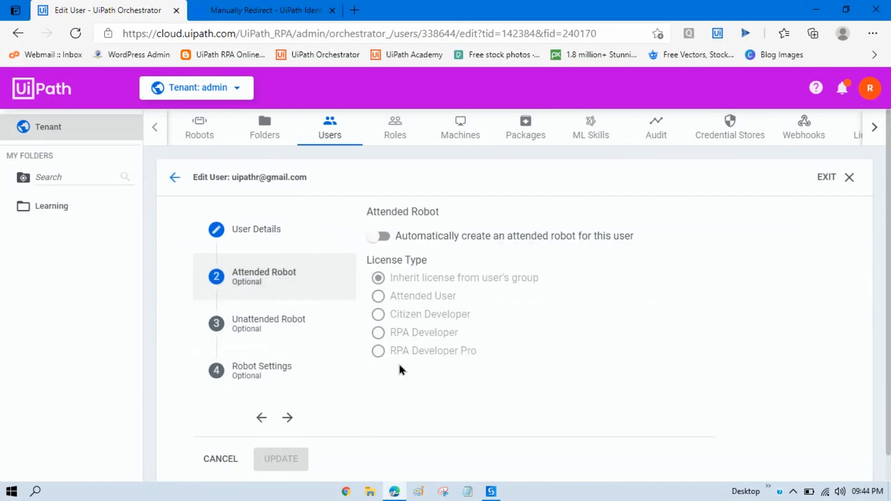
click(308, 333)
scroll(309, 334, down, 1)
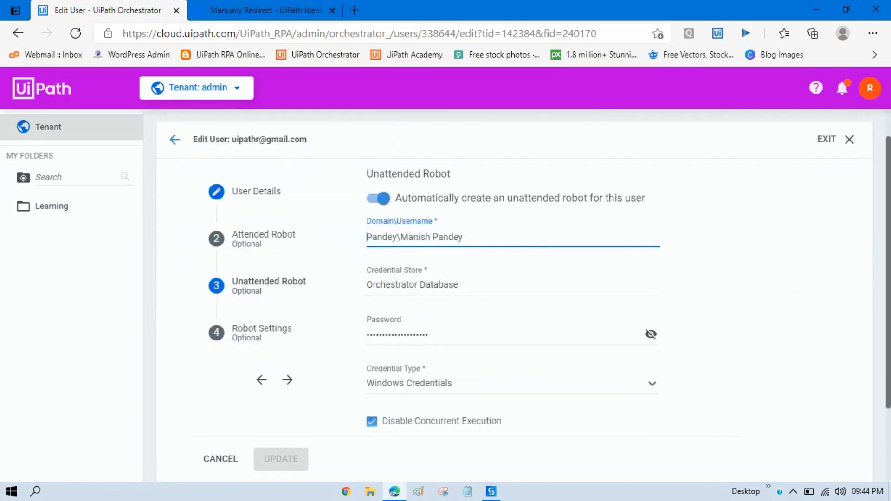
scroll(282, 277, down, 2)
scroll(281, 277, up, 3)
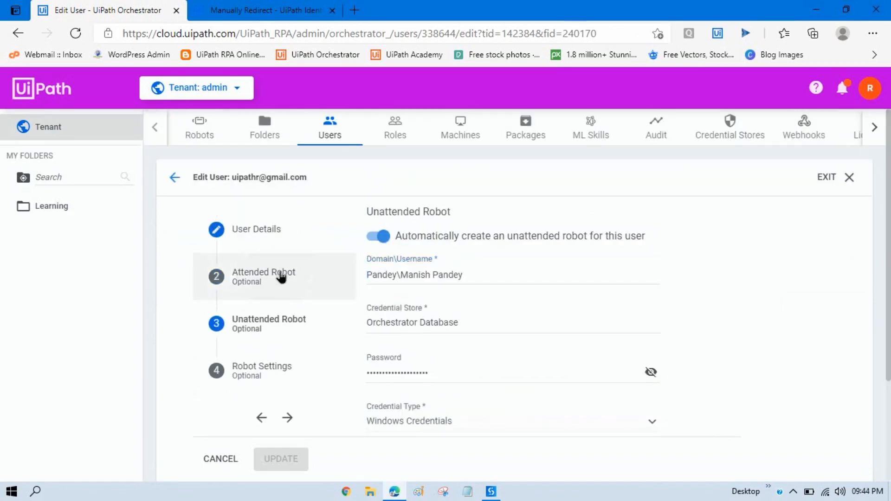
click(282, 277)
click(306, 325)
- Turn off the unattended robot auto-create, keep the attended robot on with inherited license, and save
click(378, 235)
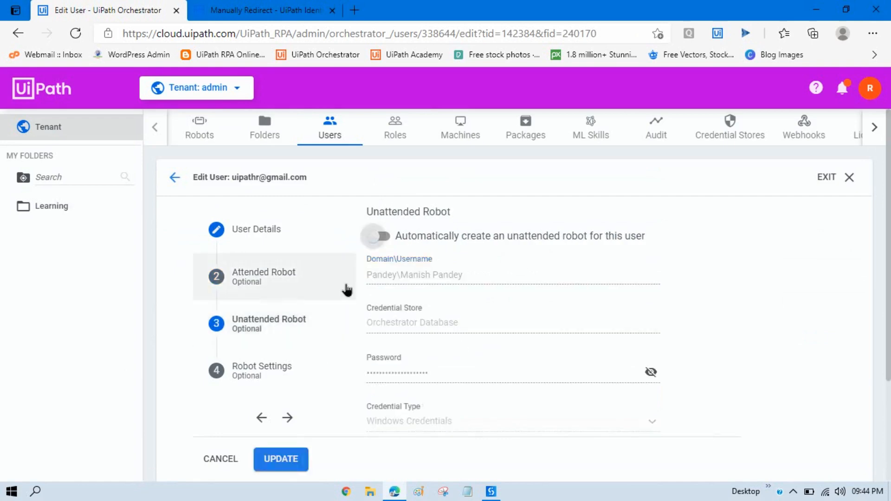
click(248, 279)
click(380, 236)
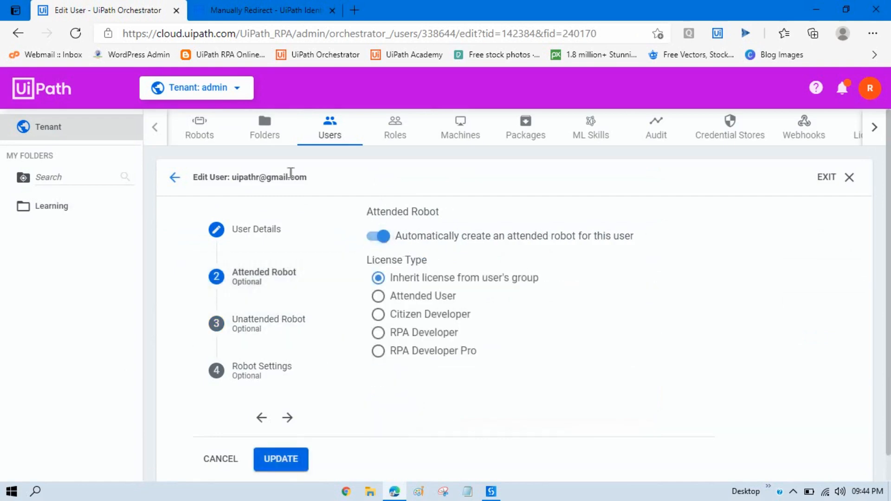
click(276, 461)
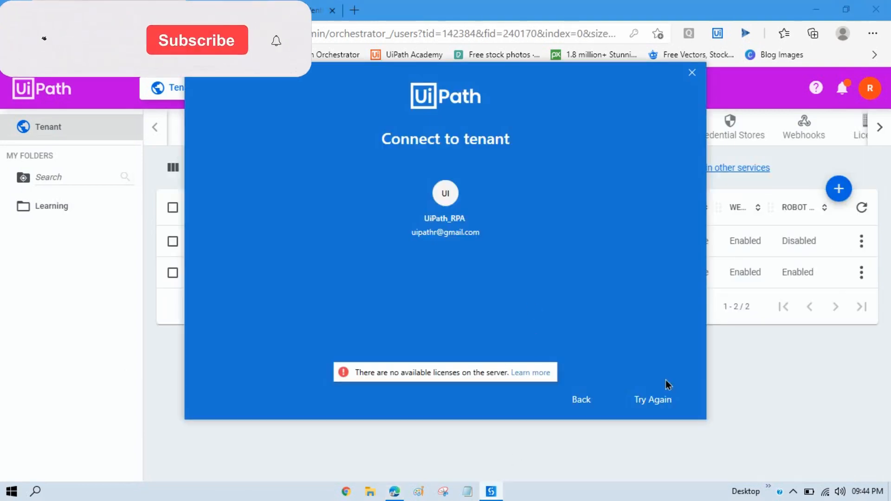
- Go back in Studio and choose connecting via Orchestrator URL and machine key
click(668, 401)
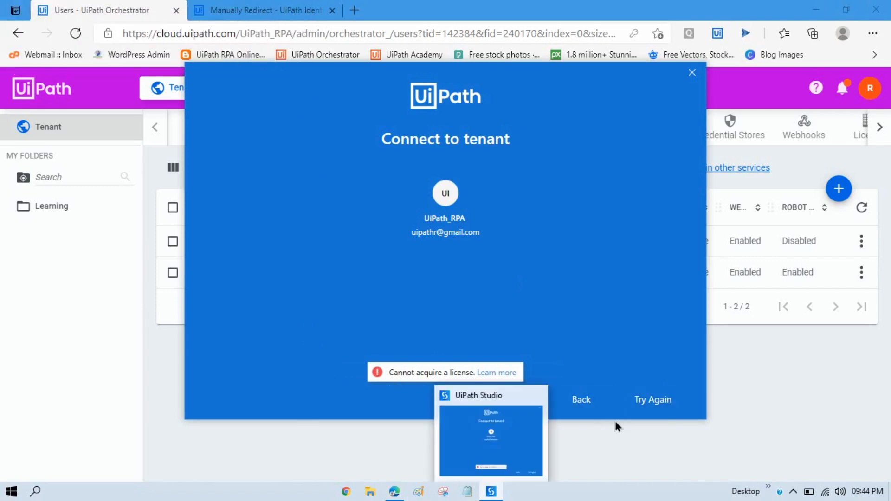
click(581, 400)
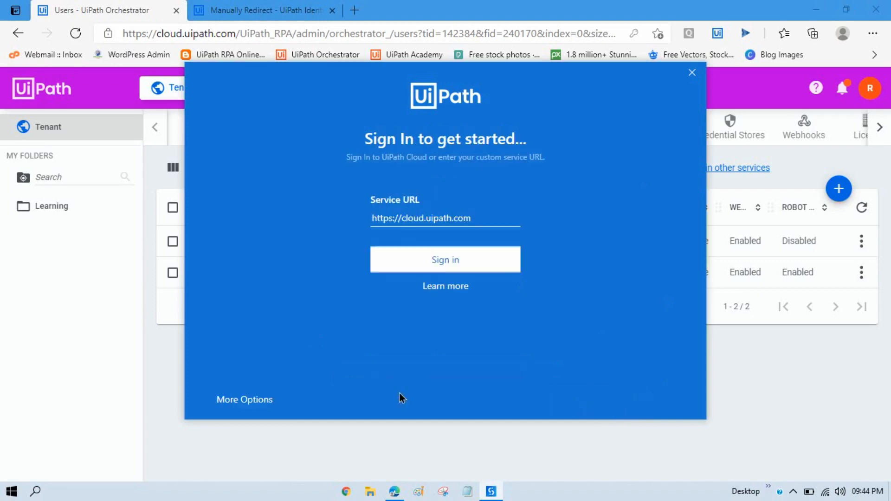
click(268, 403)
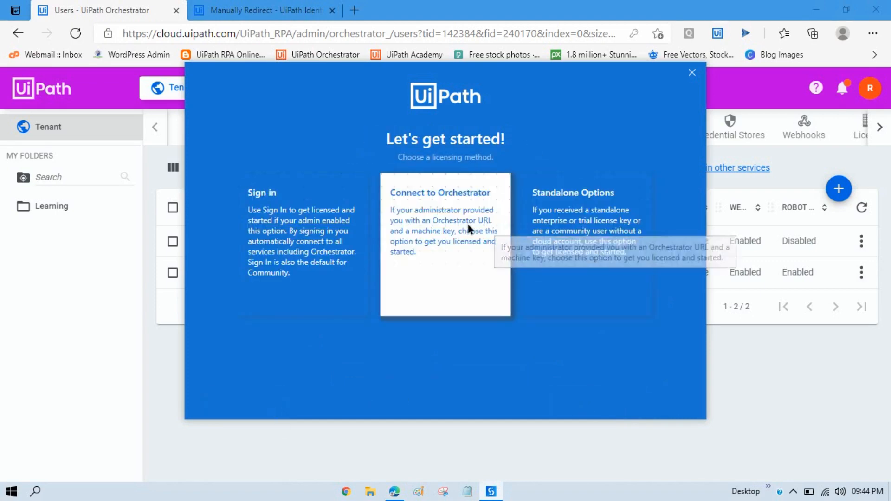
click(468, 228)
- Pick the UiPath_RPA admin tenant URL and connect; it fails with 'Robot does not exist'
click(537, 240)
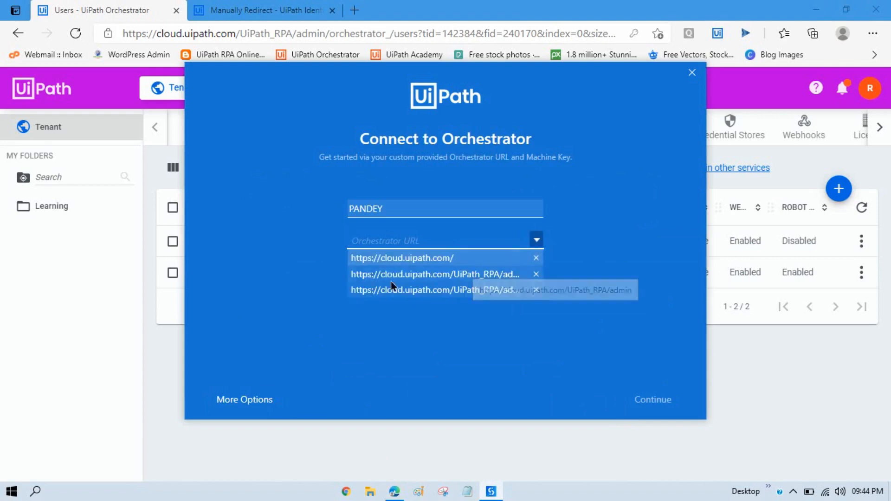
click(379, 275)
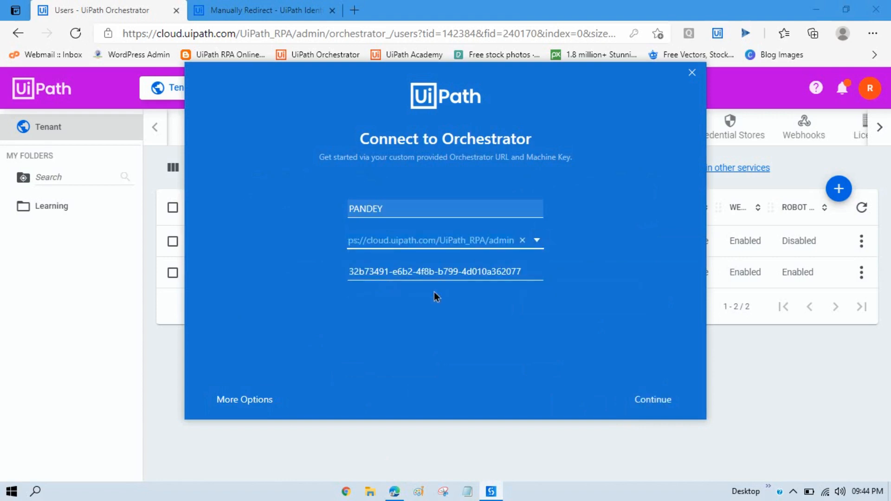
click(534, 240)
click(494, 273)
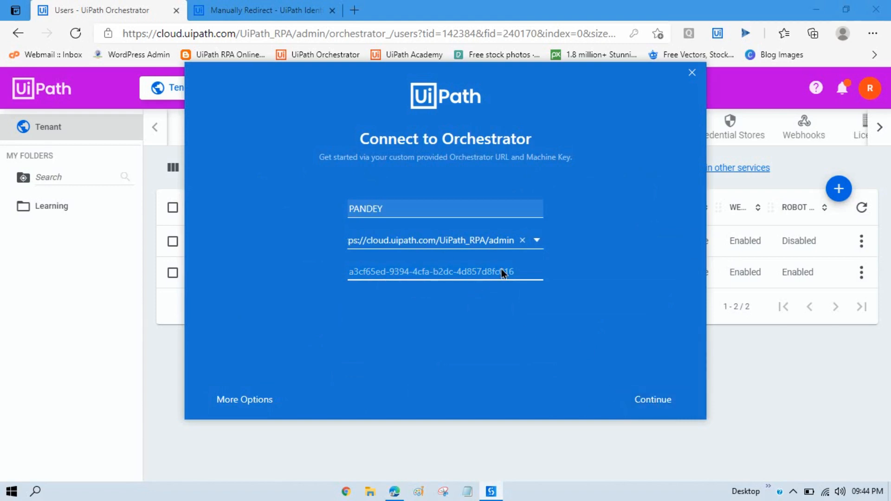
click(645, 396)
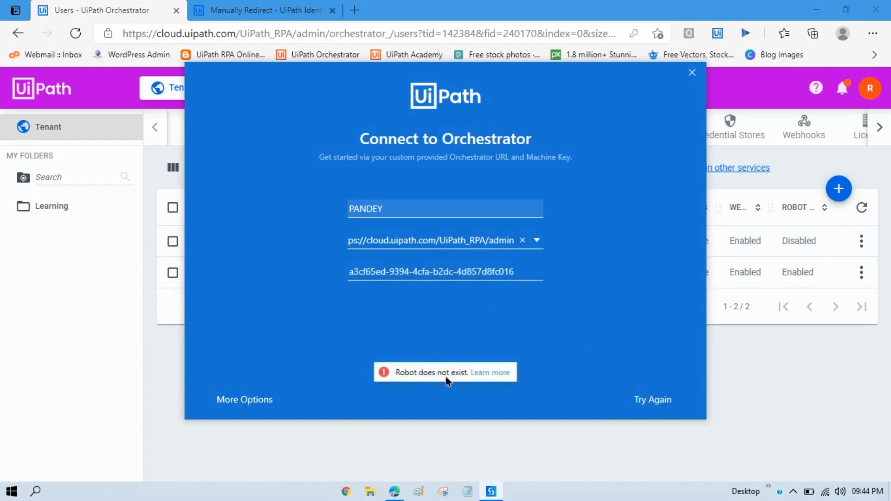
click(709, 374)
click(862, 273)
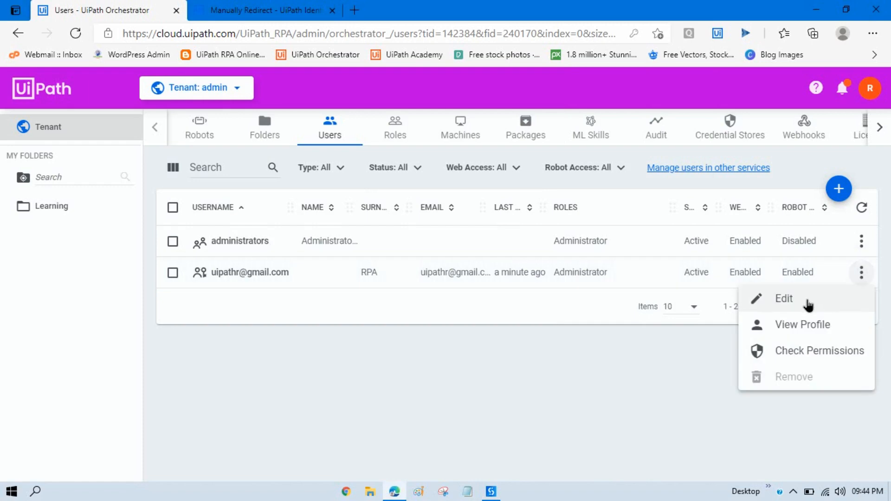
- Edit the second user and turn on automatic unattended robot creation
click(807, 302)
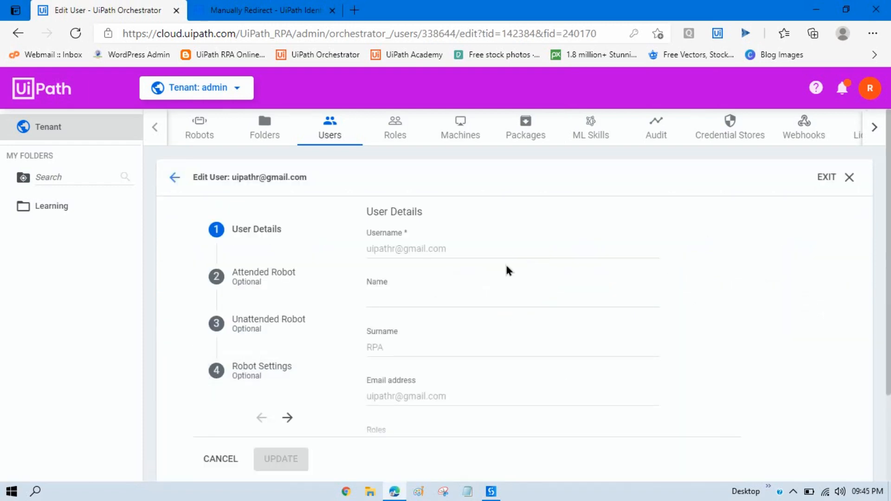
click(276, 301)
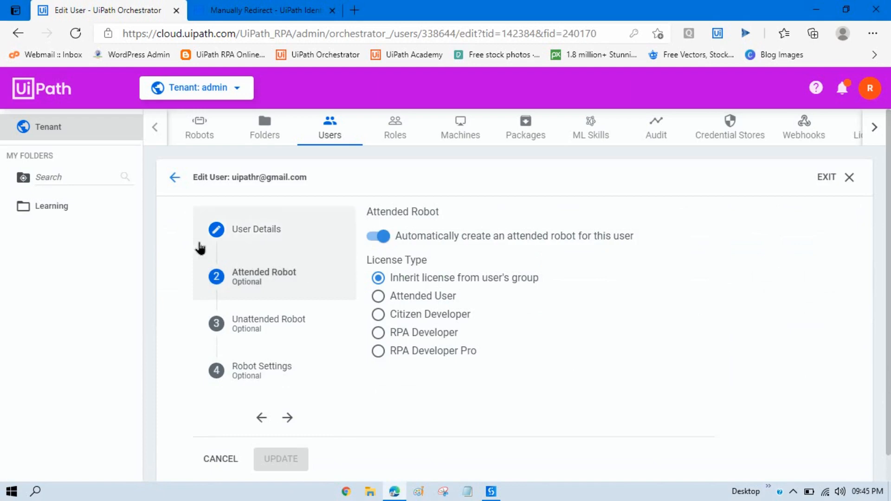
click(269, 324)
click(380, 237)
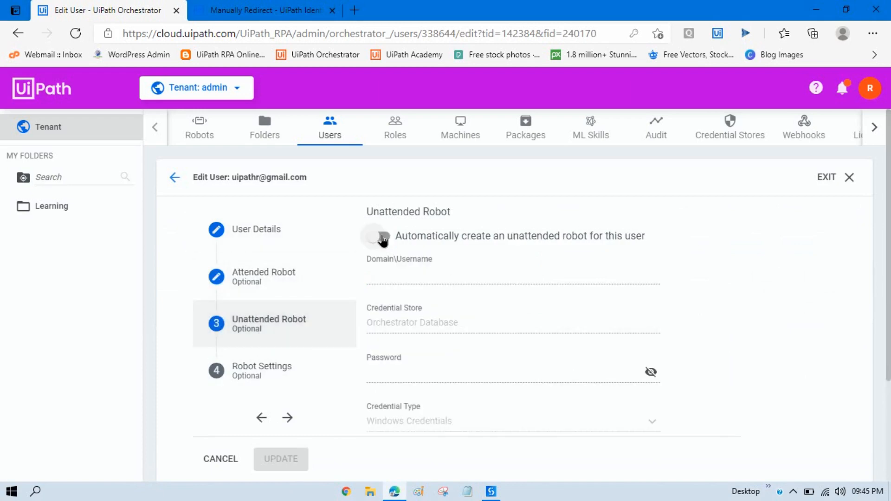
- Enter the user's Windows domain\username and password as the robot credentials
text(Pa)
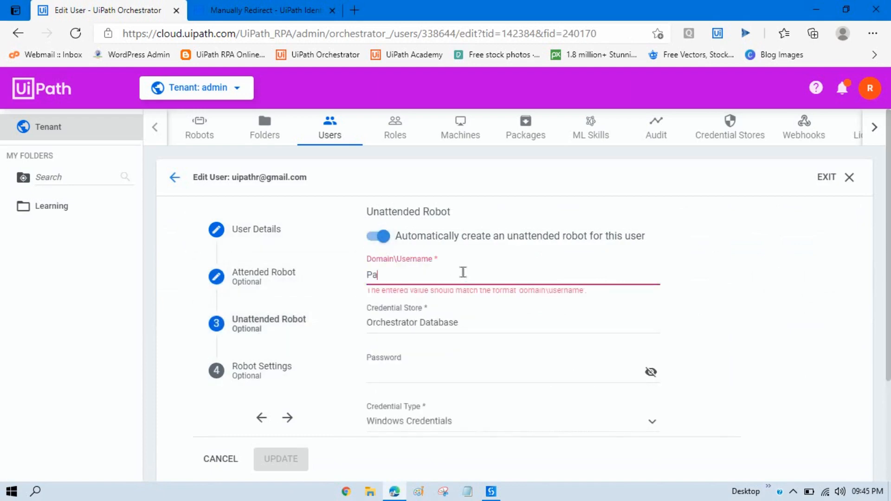
text(ndey\)
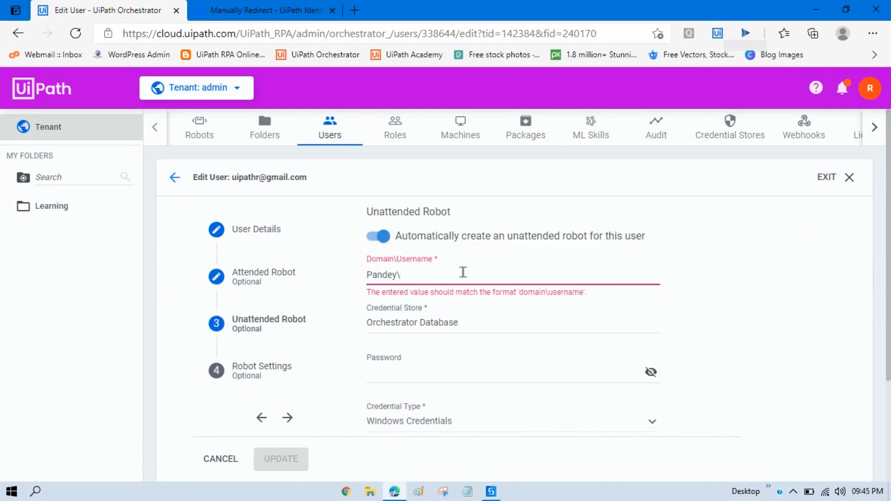
text(Manish Pandey)
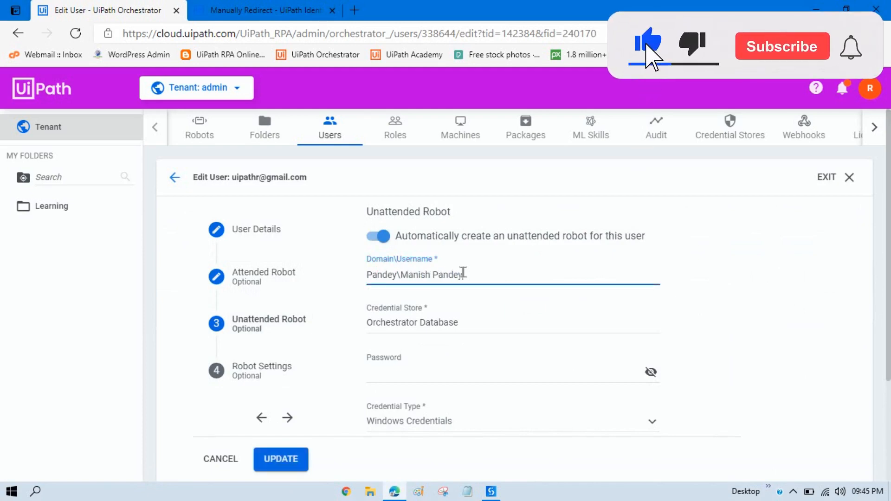
key(Tab)
key(Tab)
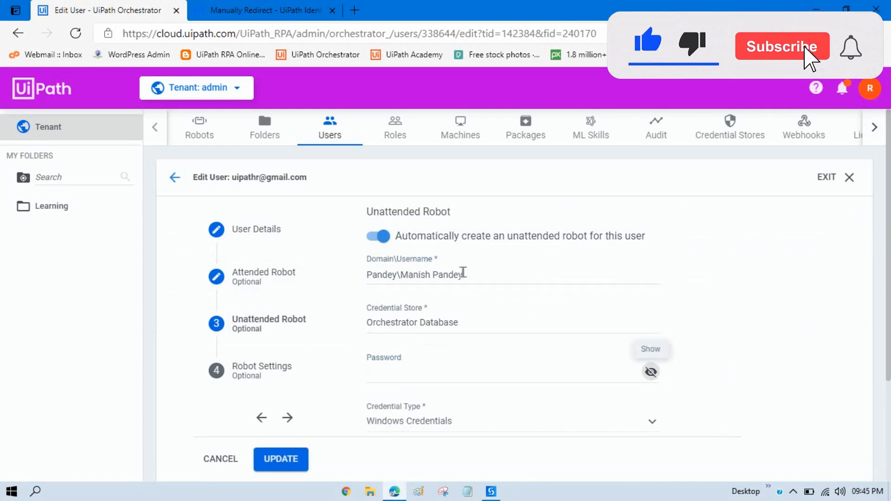
key(shift+Tab)
text(••••)
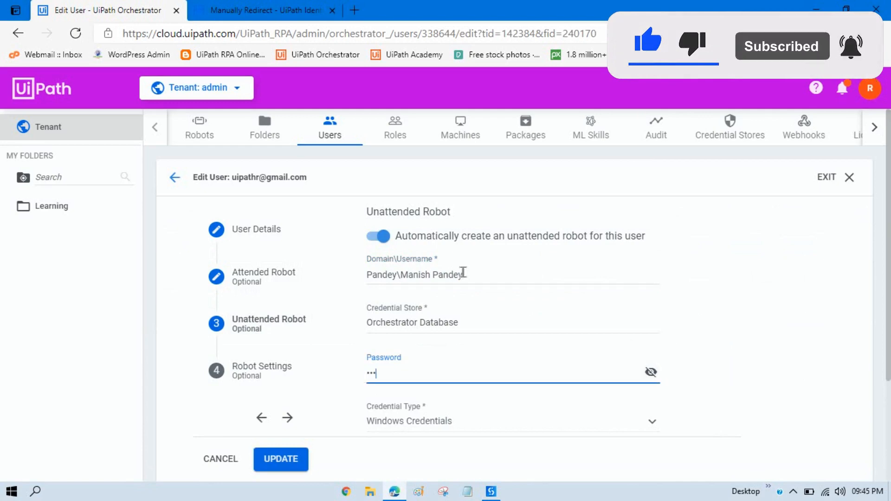
key(Tab)
- Tick Disable Concurrent Execution and save the user with UPDATE
scroll(358, 374, down, 3)
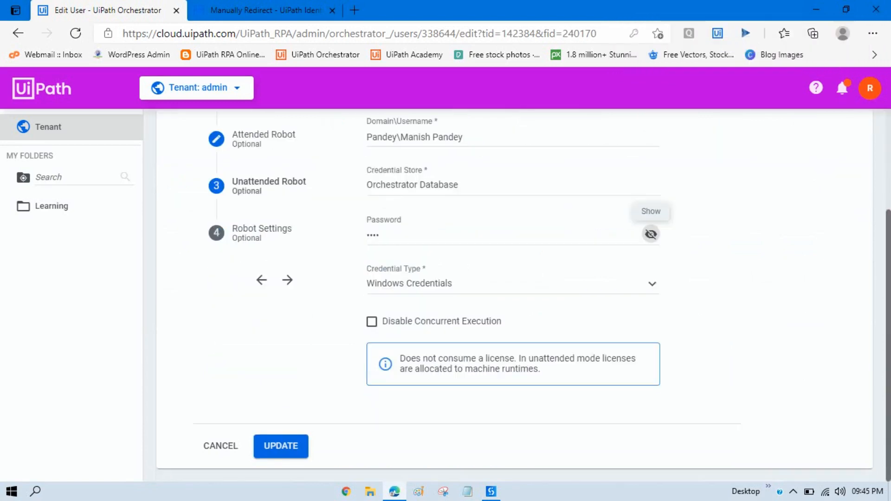
click(372, 322)
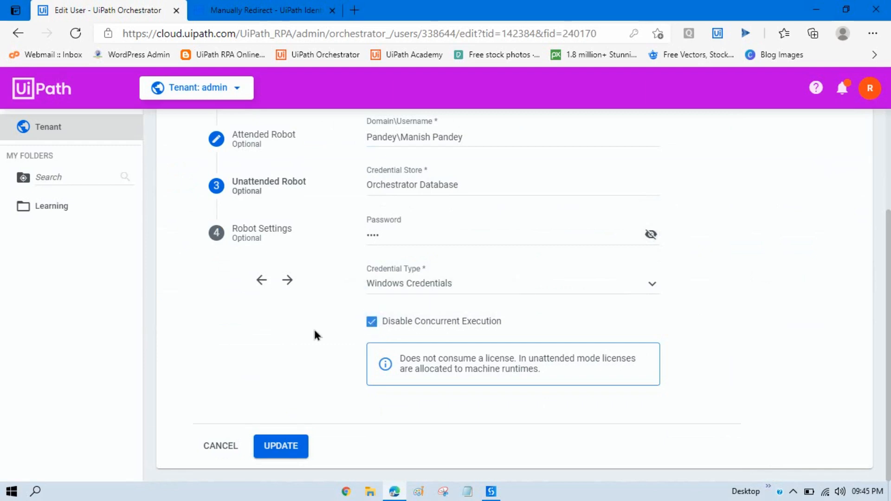
click(278, 456)
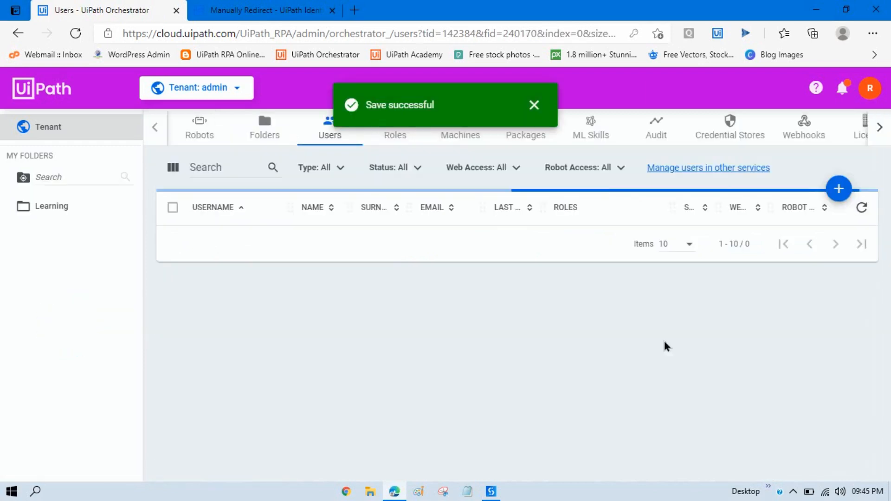
mouse_move(491, 491)
click(488, 434)
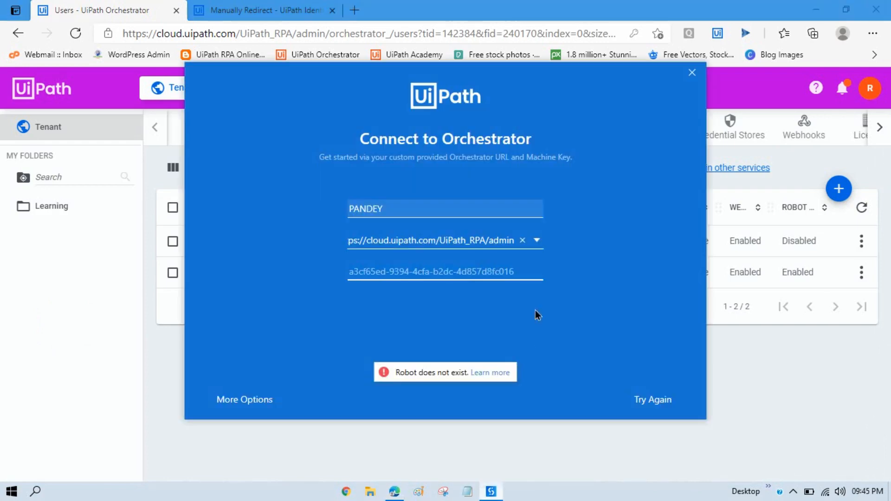
- Retry the Orchestrator connection and launch Studio with the UiPath Studio profile as Unattended Robot
click(678, 397)
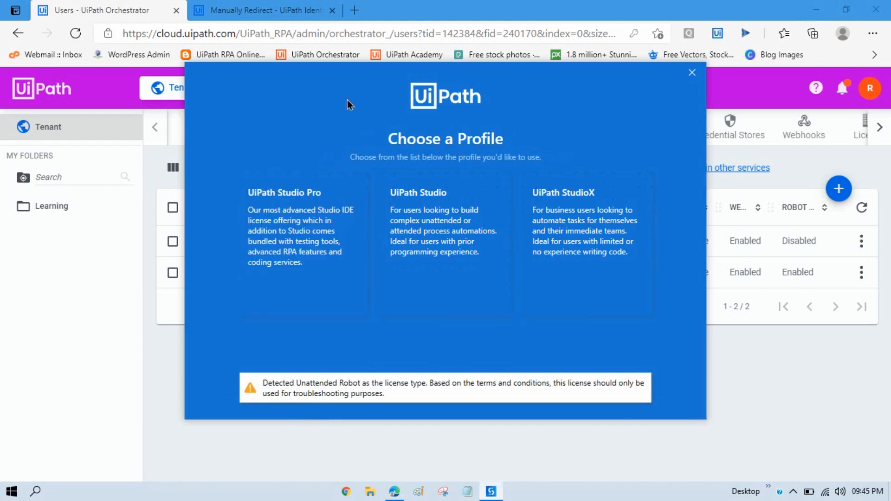
drag(374, 73, 392, 135)
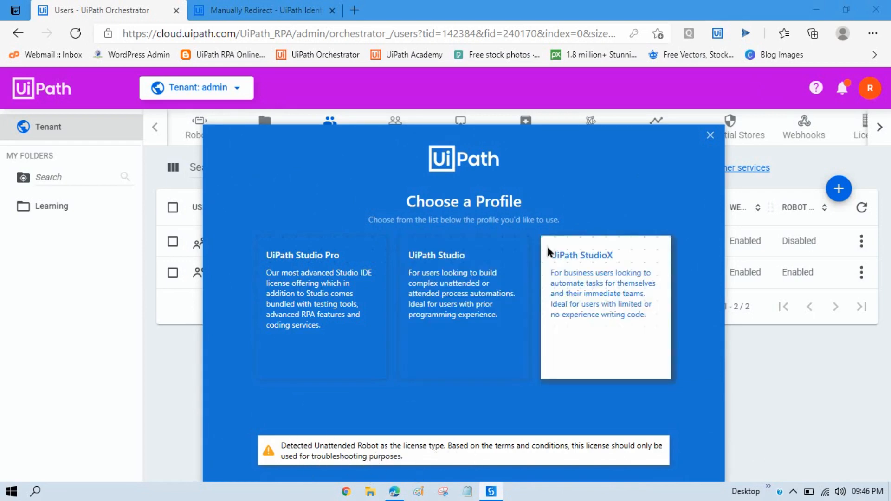
drag(376, 135, 392, 124)
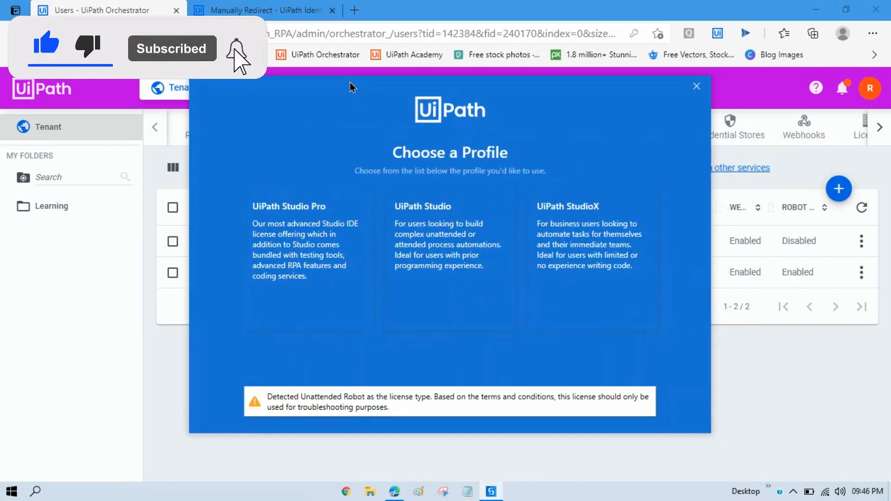
click(430, 233)
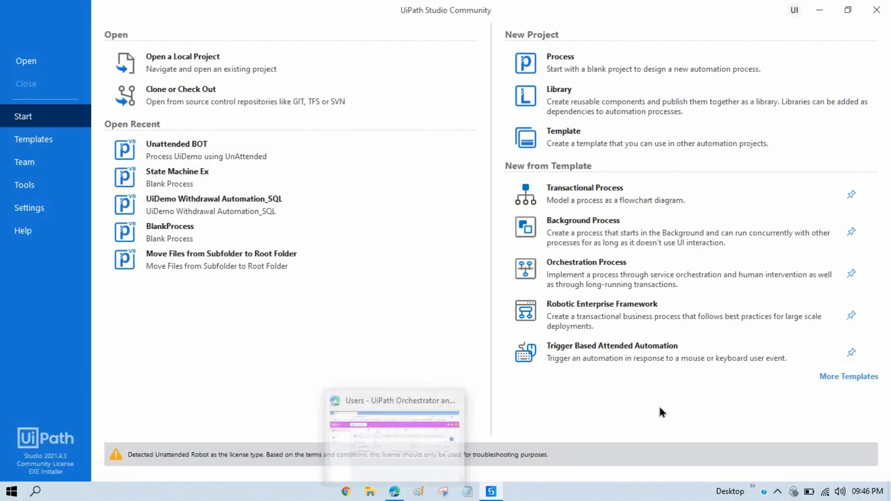
- Open the account panel to confirm which cloud account Studio is signed into
click(795, 9)
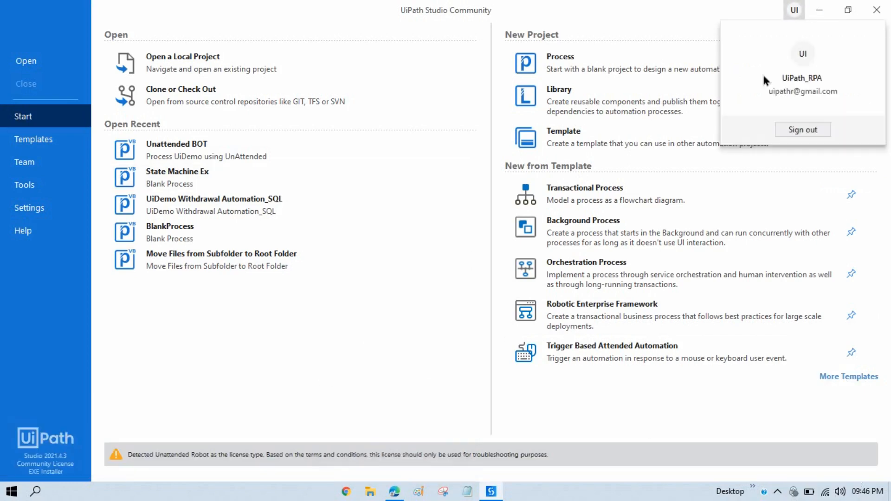